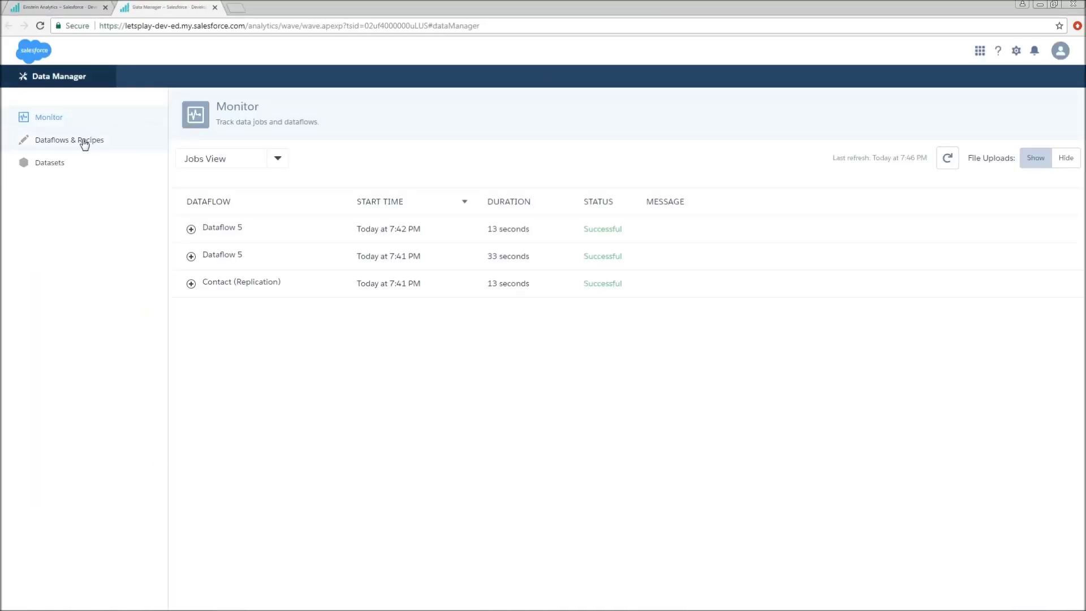
Open the Dataflows & Recipes page listing the five unscheduled dataflows.
click(84, 144)
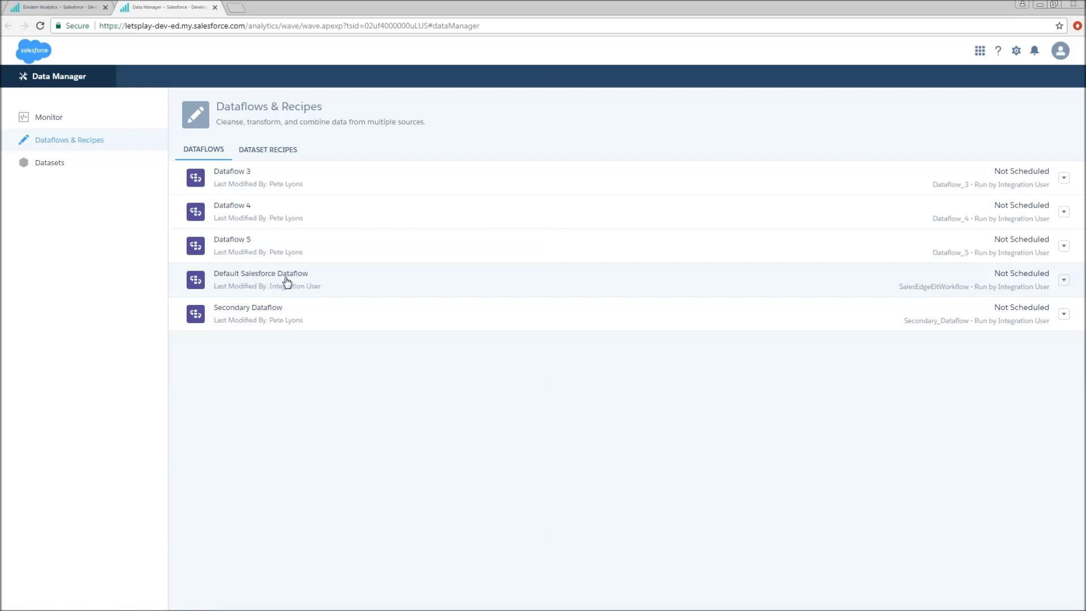
Open Dataflow 5 and add an sfdcDigest node named getOpptys.
click(269, 244)
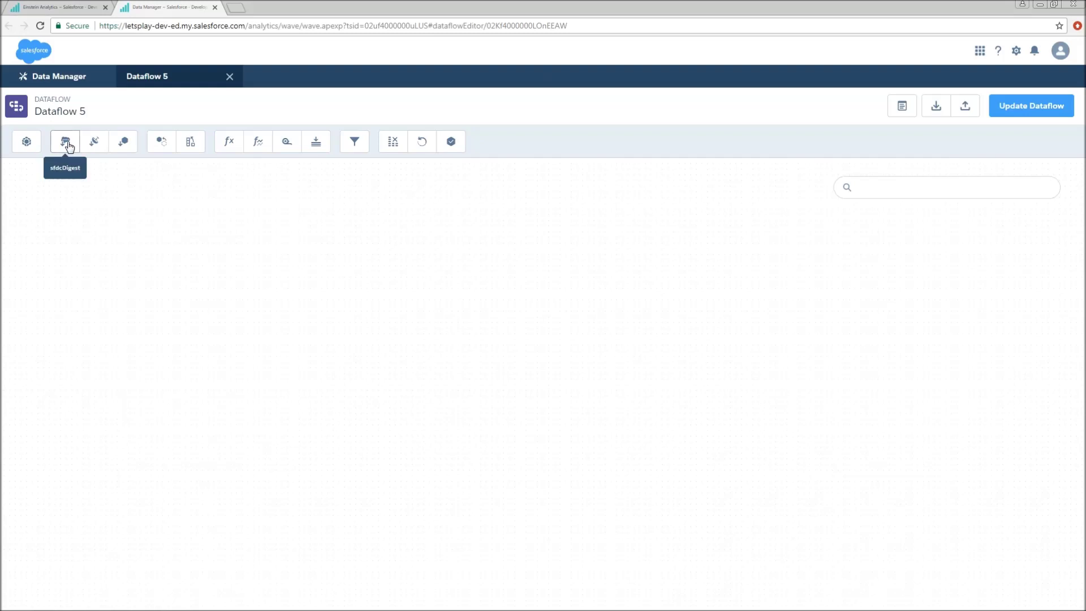
drag(67, 145, 260, 505)
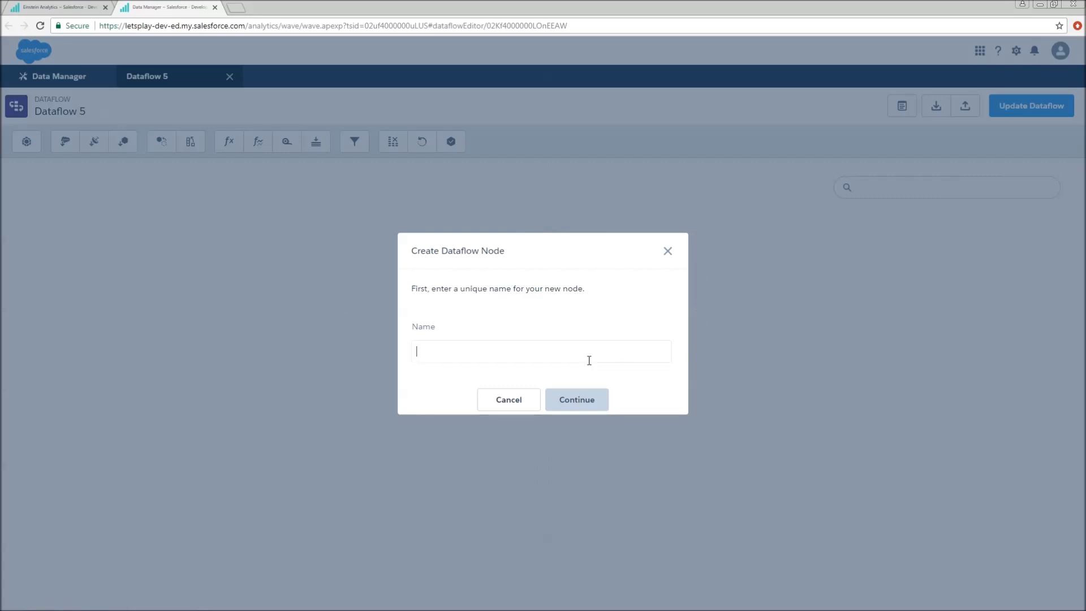
text(g)
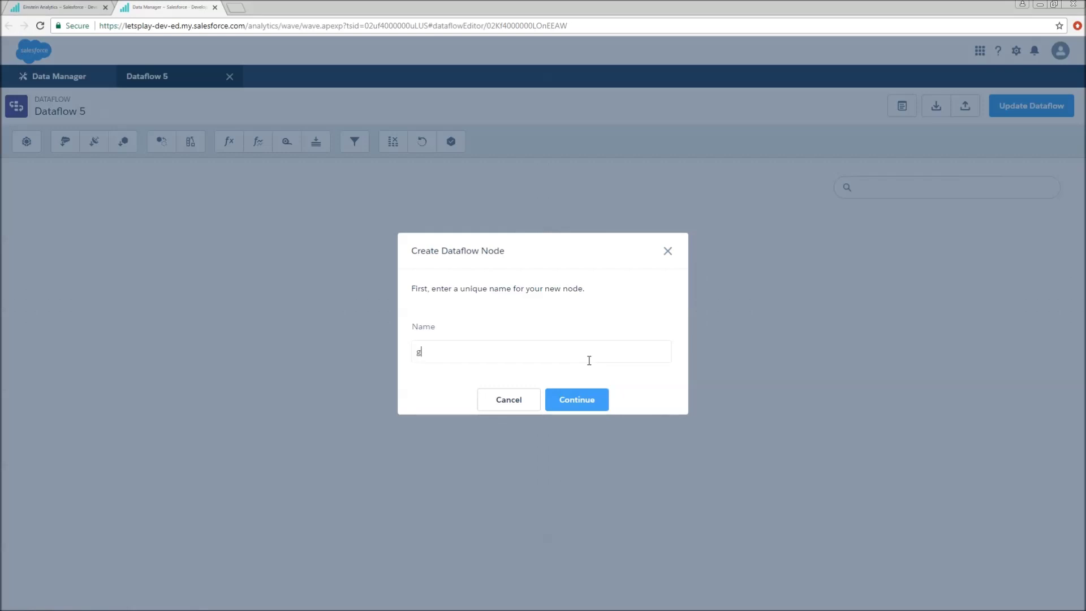
text(etOpptys)
key(Return)
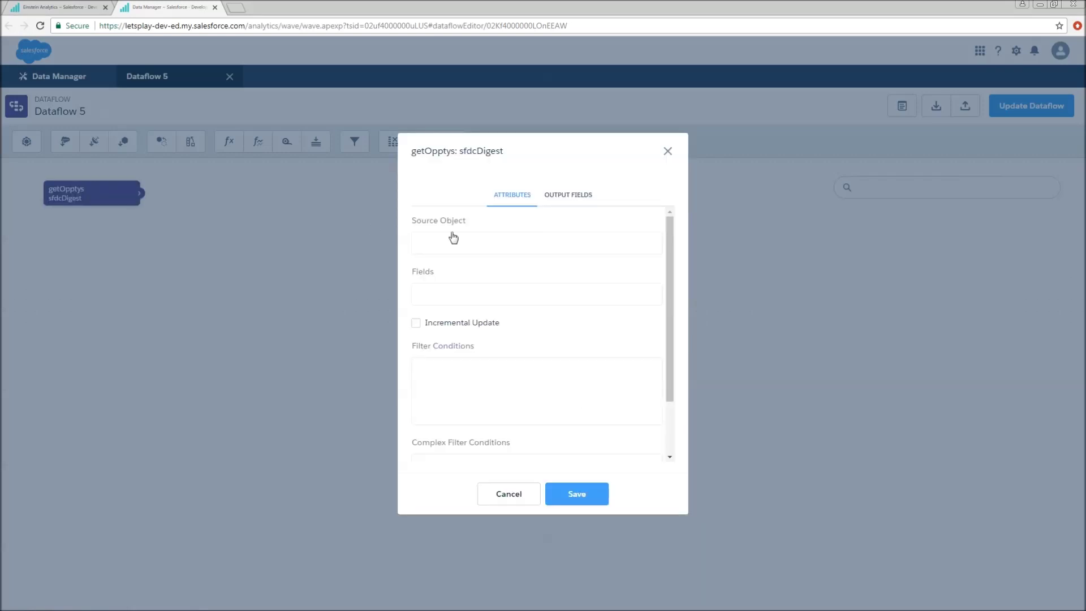
Set the getOpptys source object to Opportunity.
text(oppt)
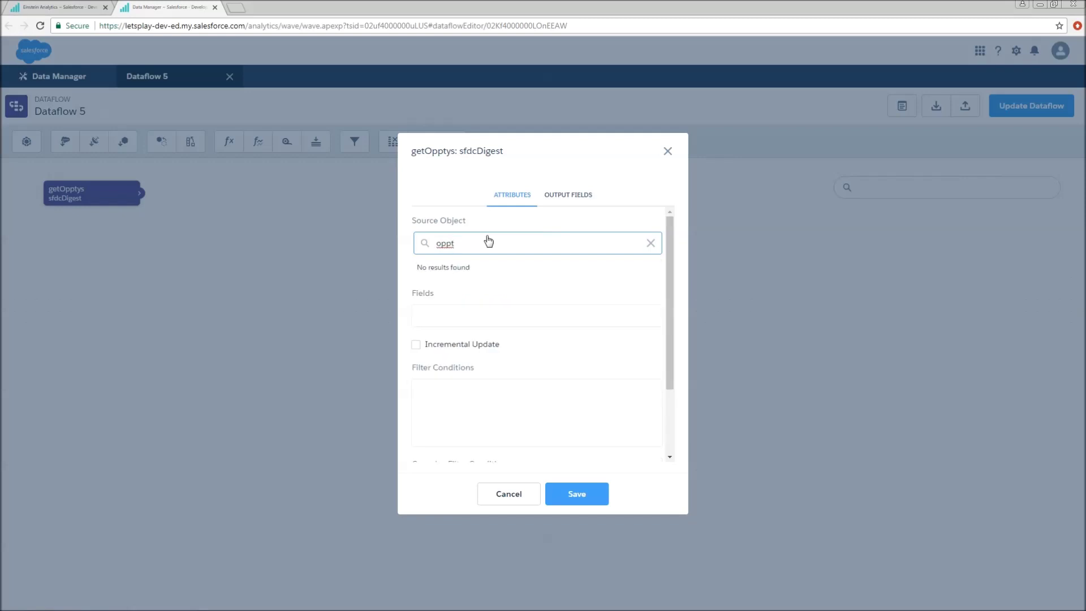
key(BackSpace)
text(or)
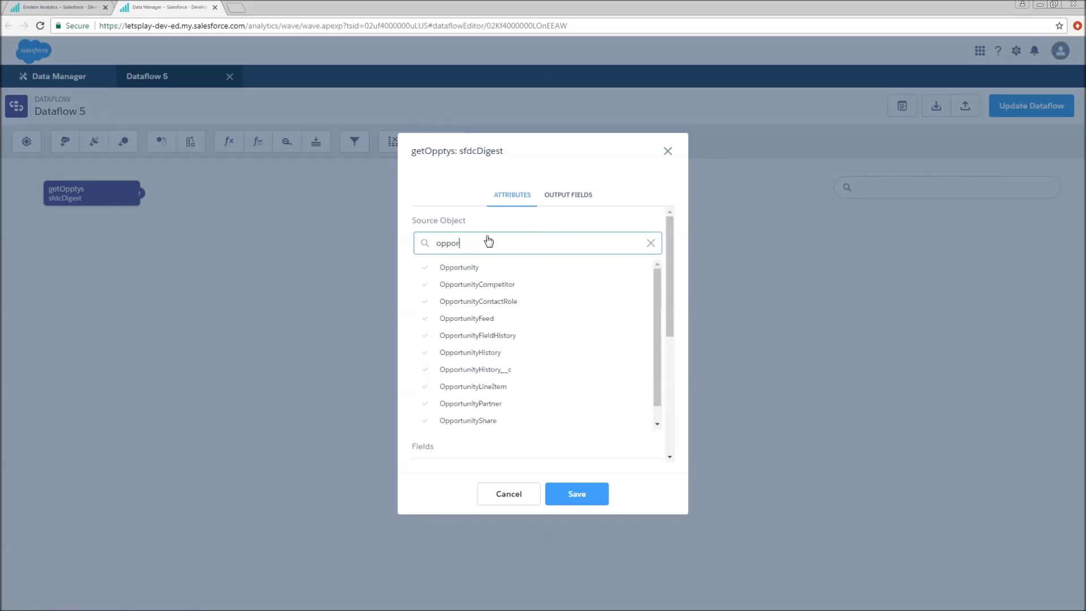
click(451, 274)
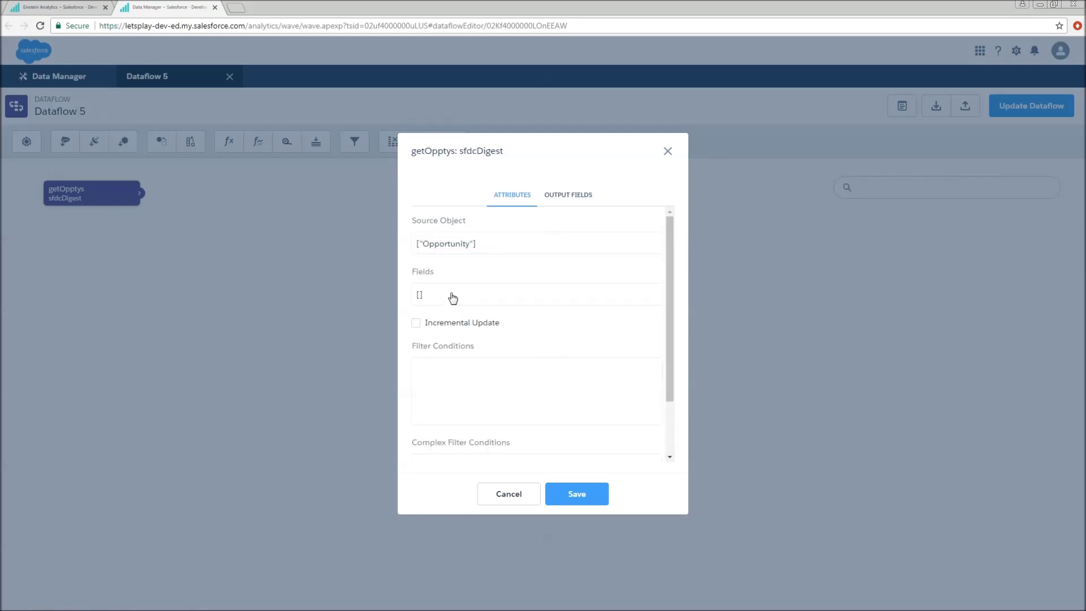
Check AccountId and Amount in the getOpptys field list.
click(453, 298)
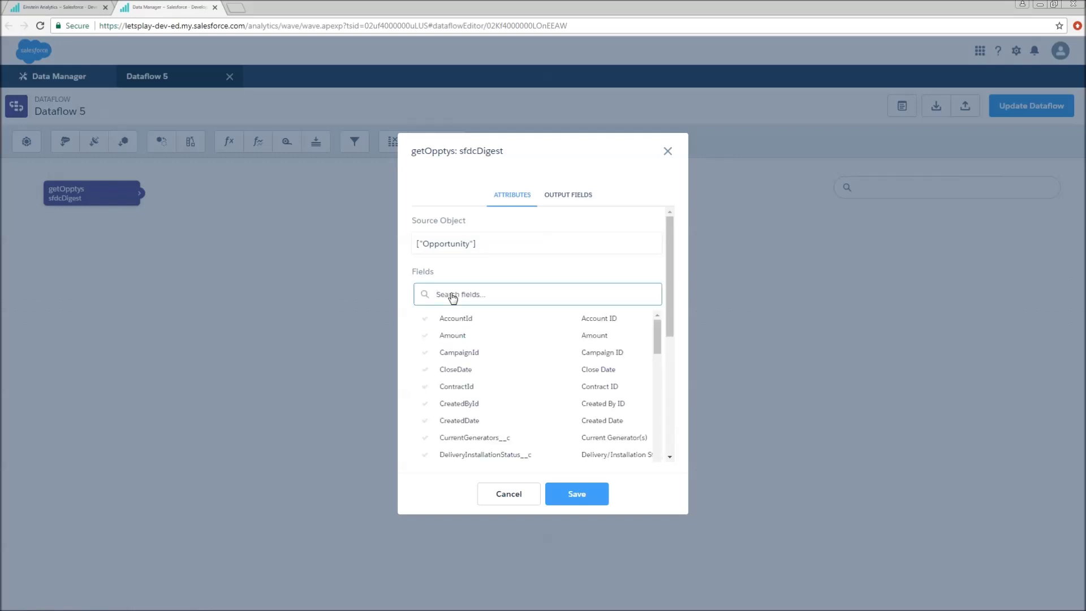
click(456, 320)
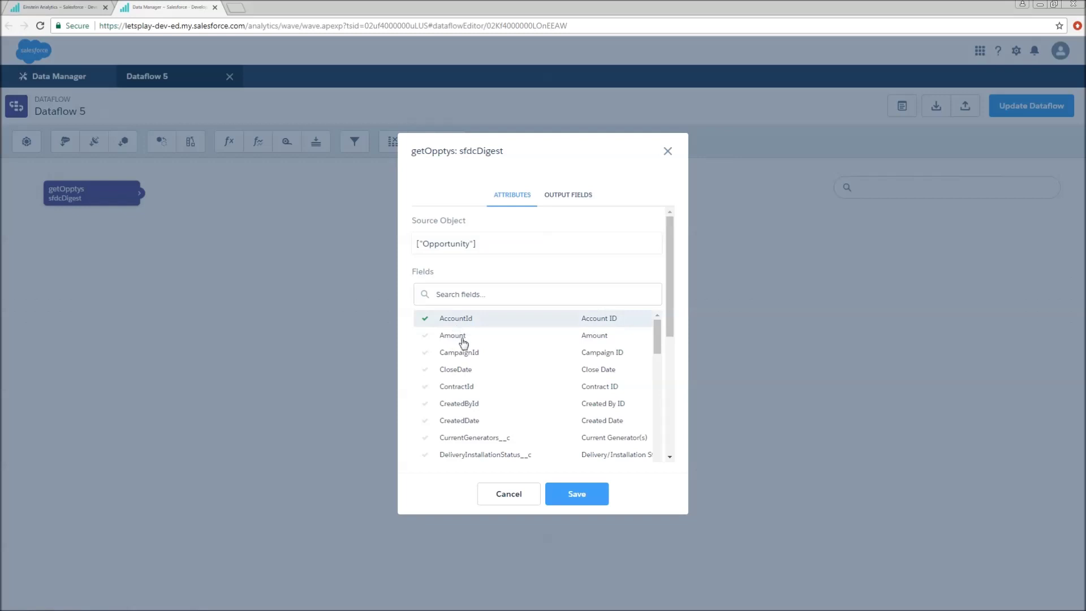
click(463, 341)
scroll(478, 383, down, 3)
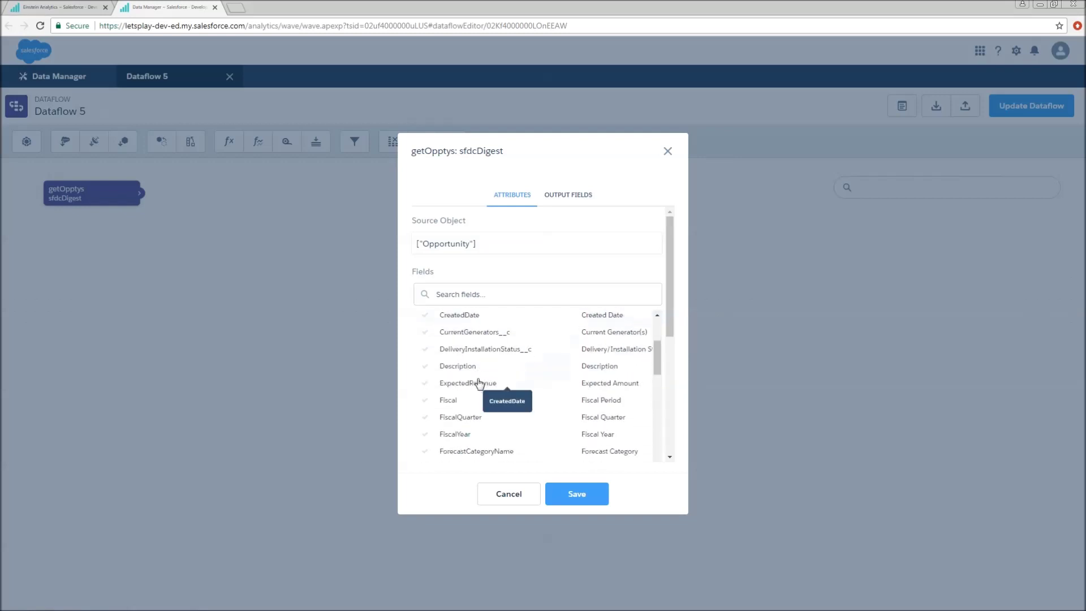
Search for and add the StageName and Probability fields, then review the output fields.
click(469, 295)
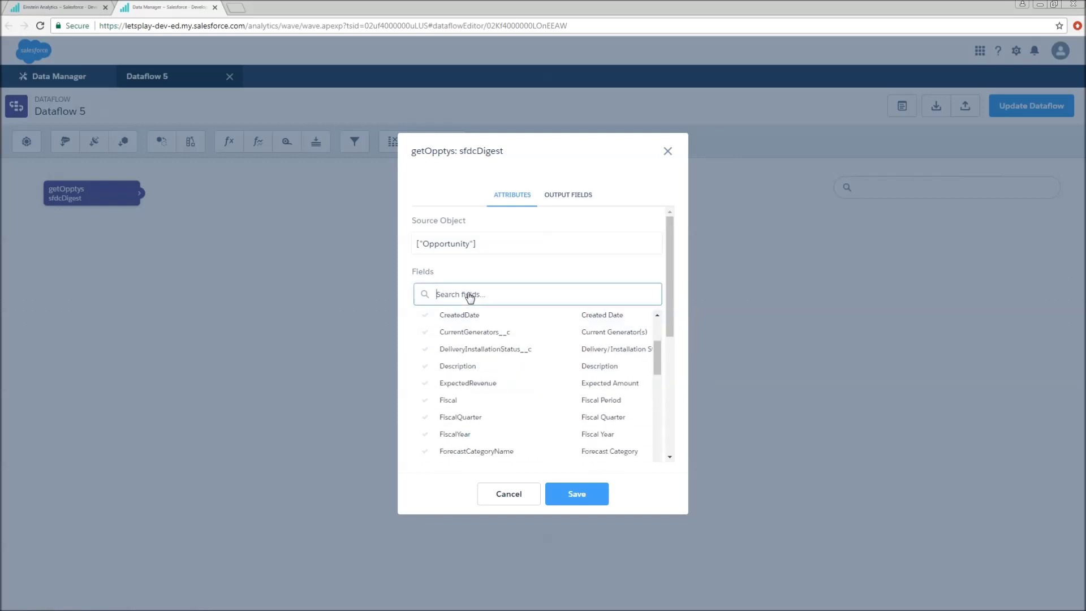
text(sta)
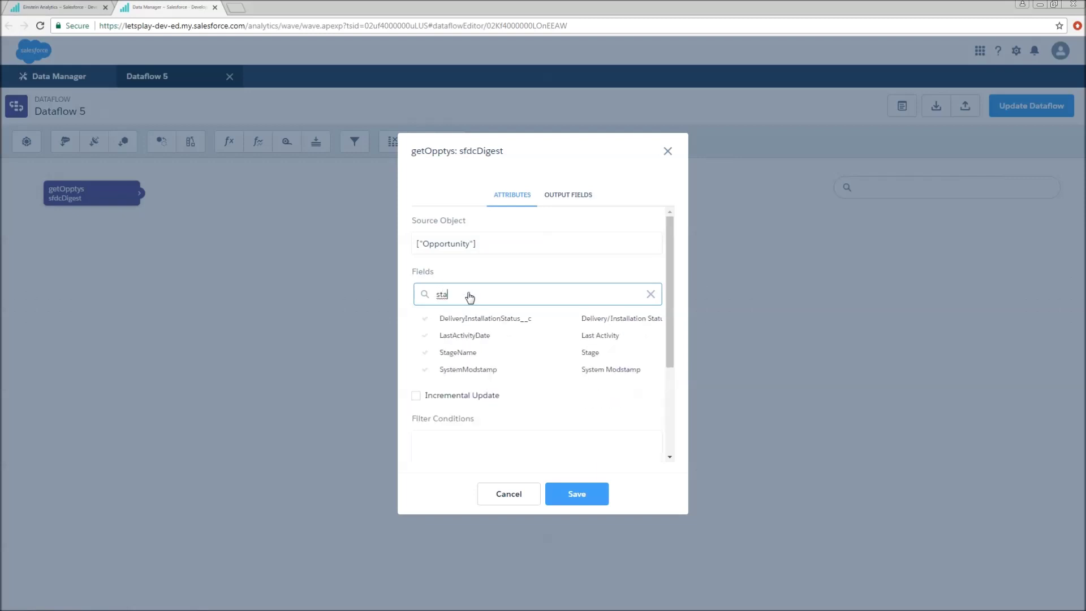
click(471, 353)
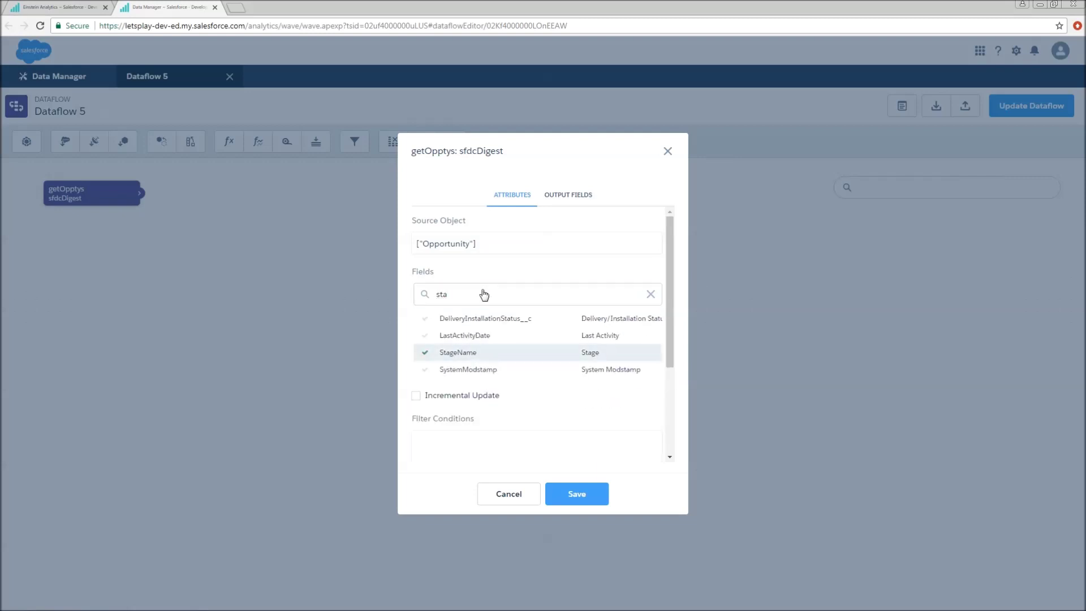
drag(484, 294, 433, 297)
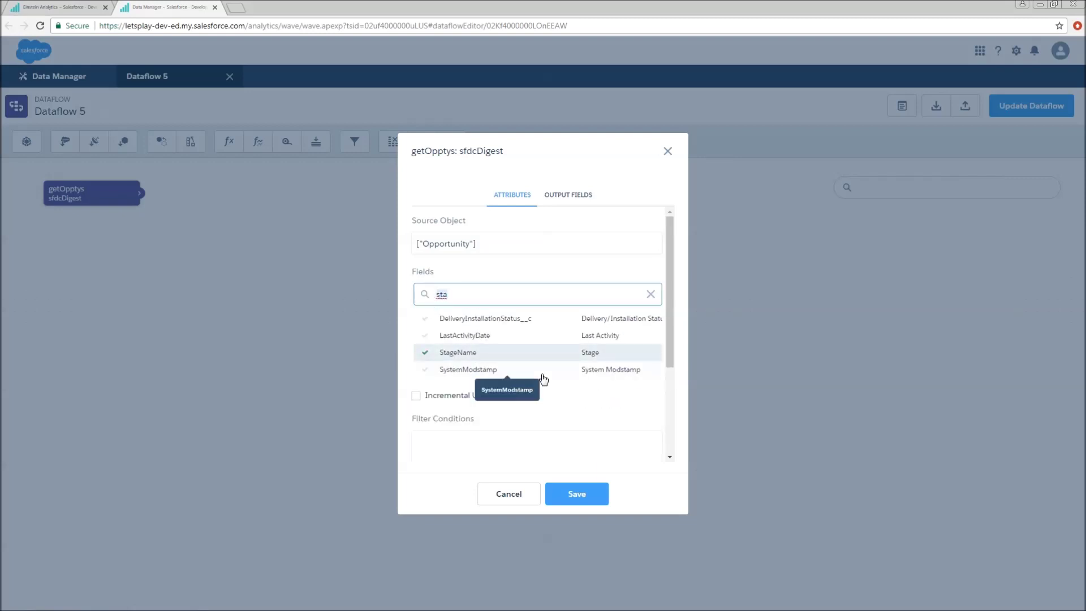
text(pro)
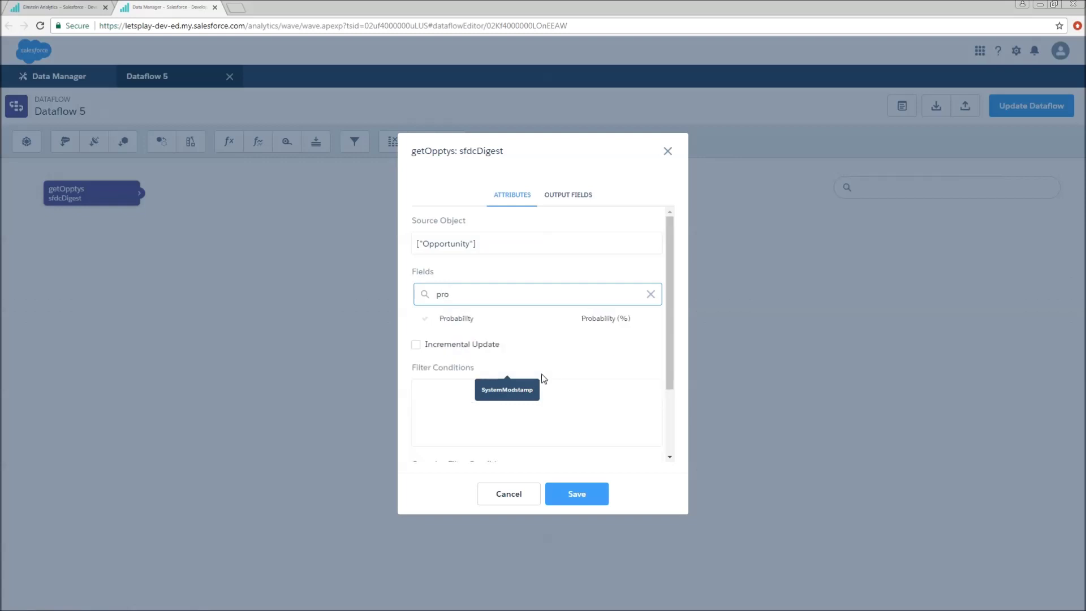
click(464, 321)
click(651, 294)
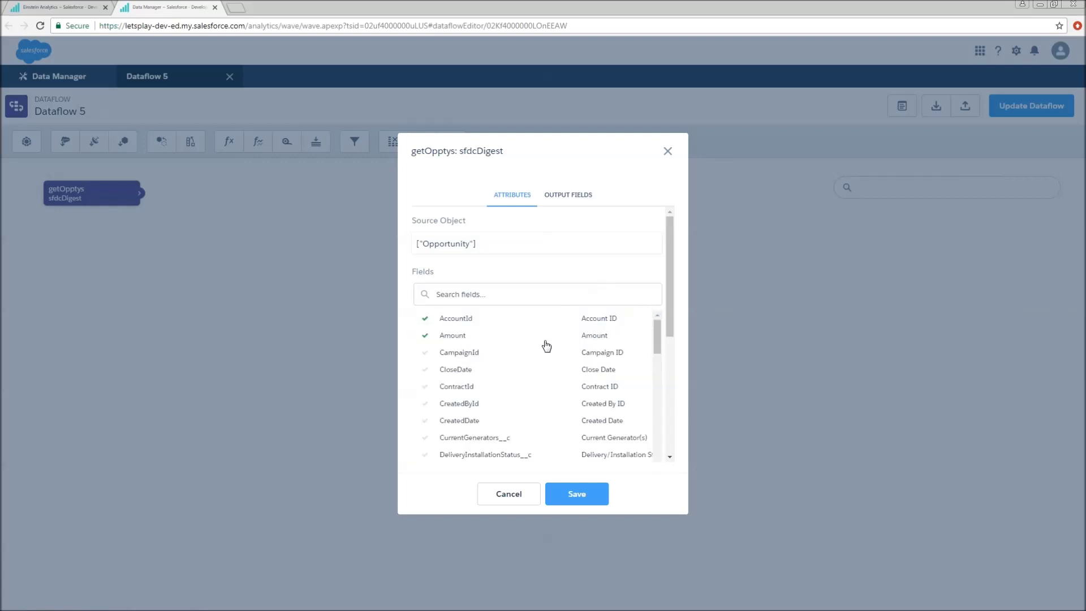
scroll(492, 342, down, 1)
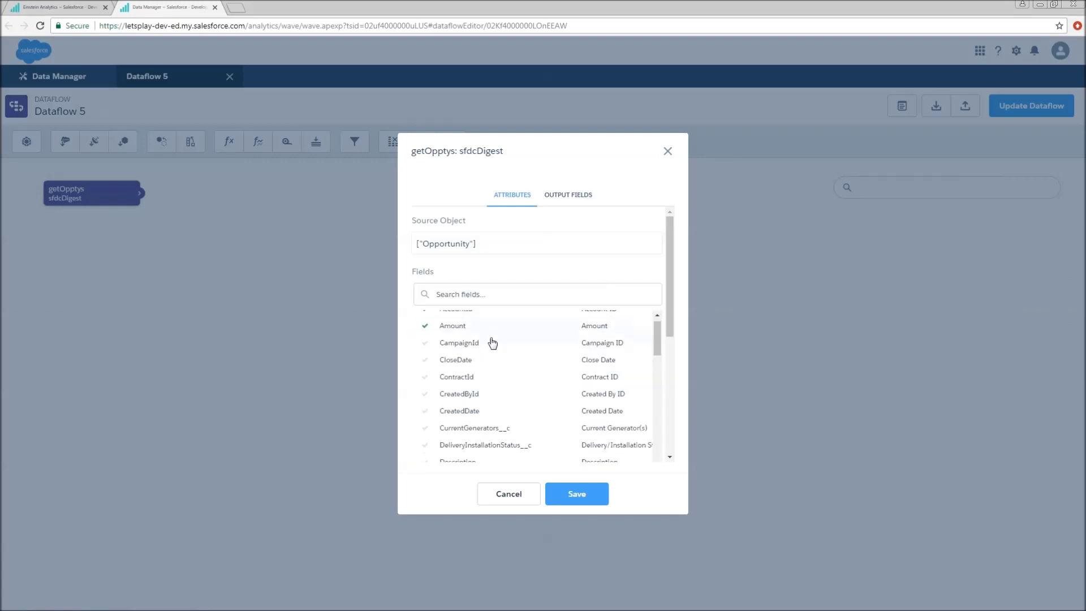
click(573, 197)
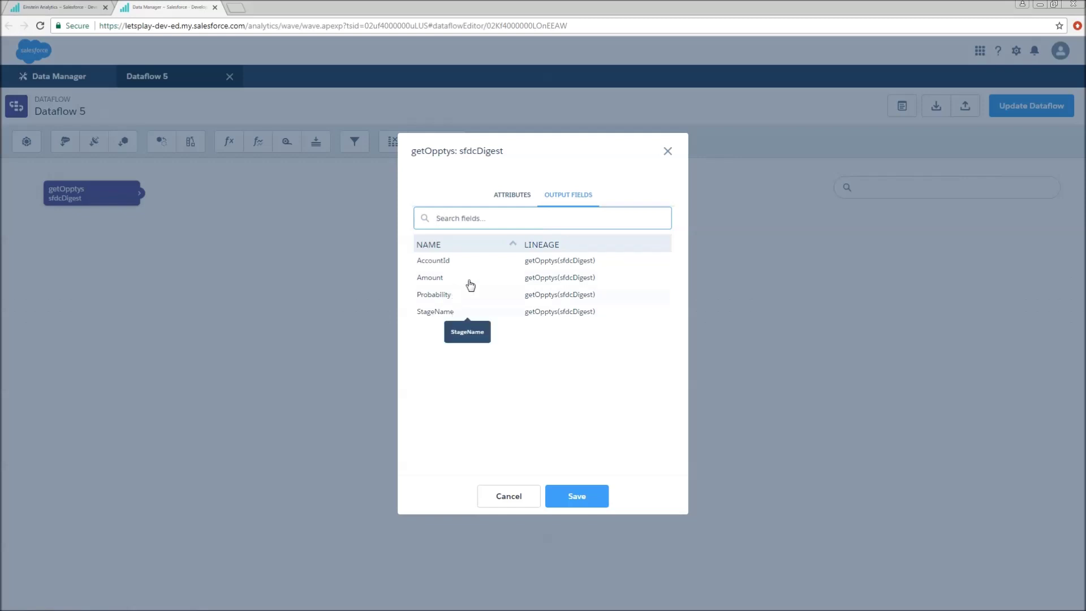
Add Name as the fifth extracted getOpptys field and save the node.
click(512, 195)
click(503, 301)
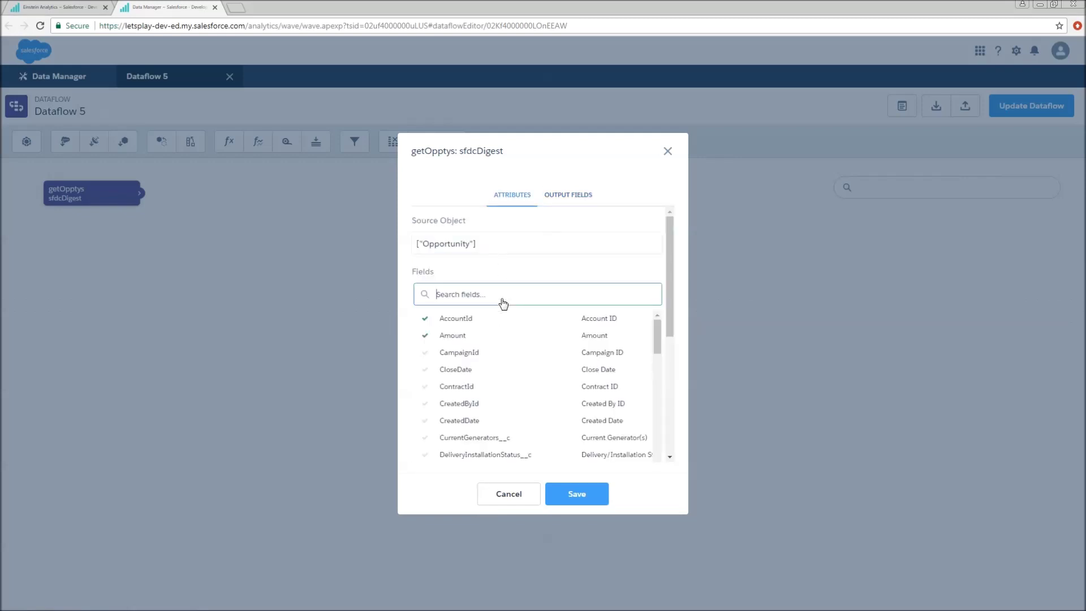
text(nam)
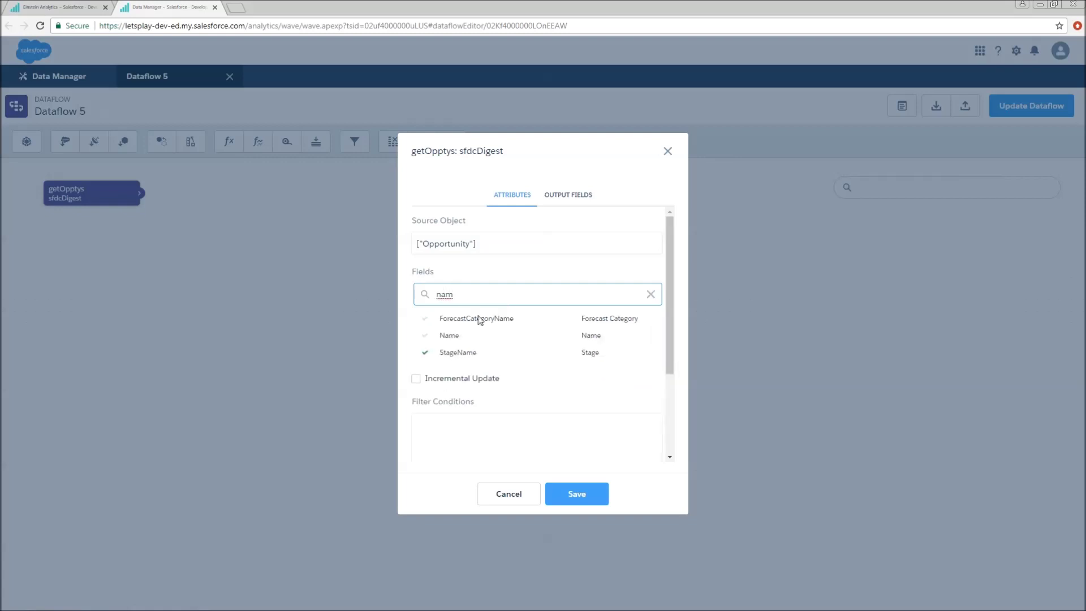
click(459, 339)
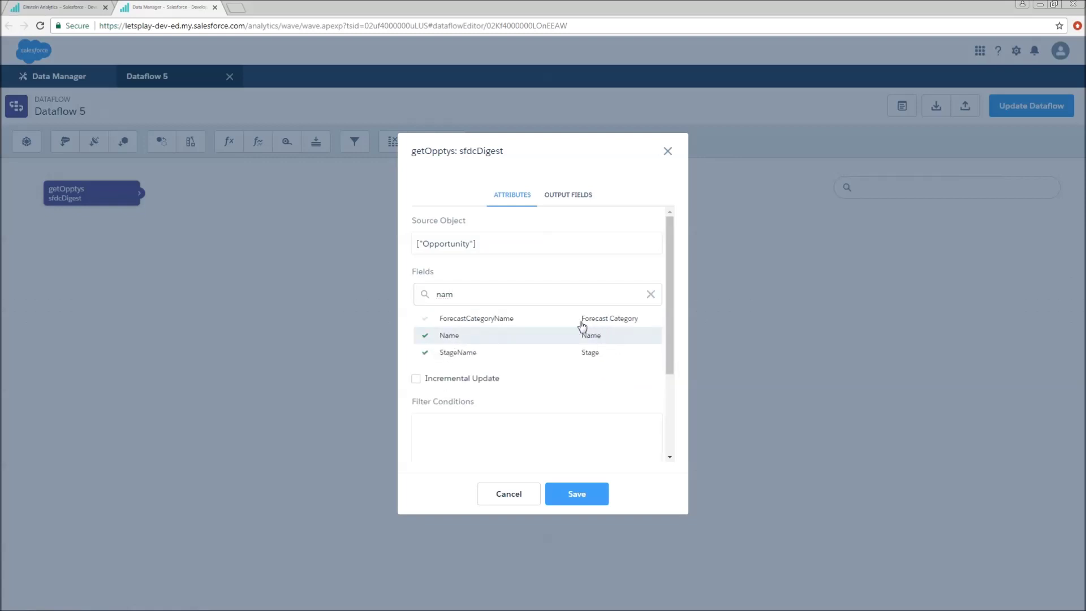
scroll(576, 337, down, 2)
scroll(499, 308, down, 1)
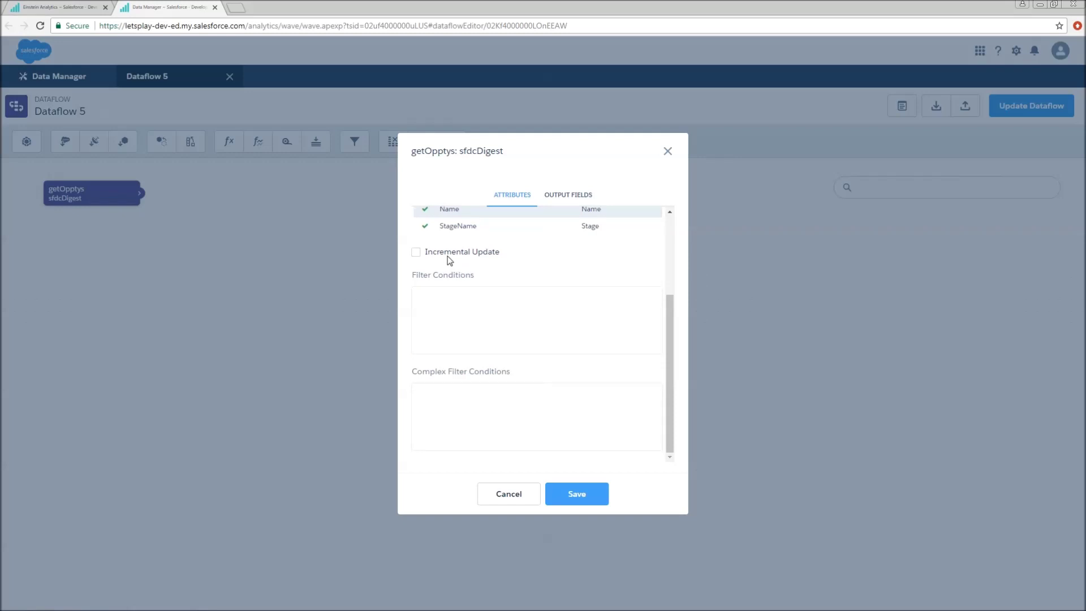
click(457, 321)
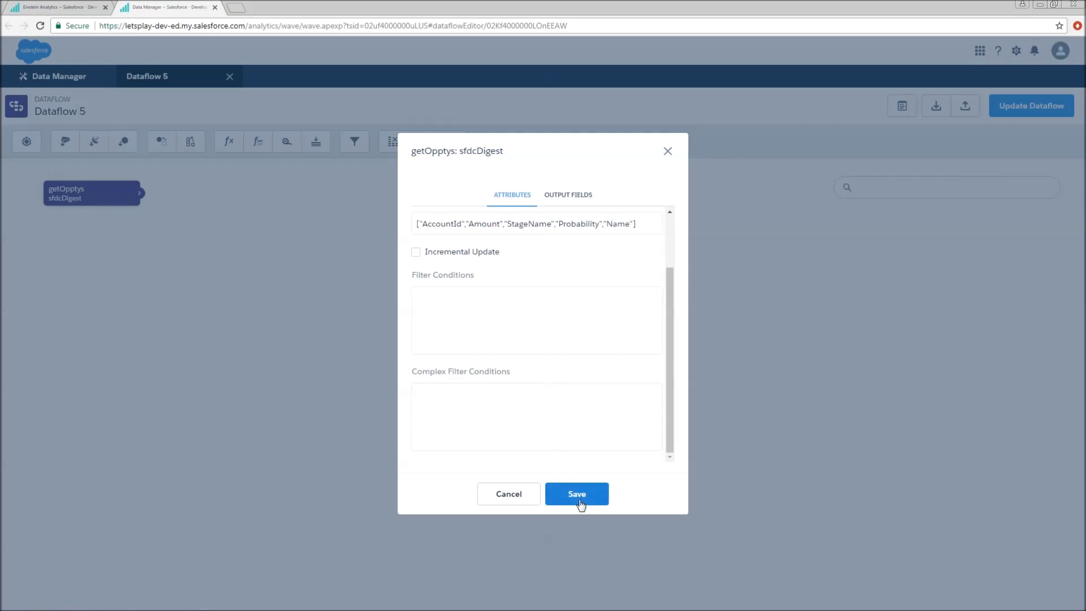
scroll(611, 367, up, 2)
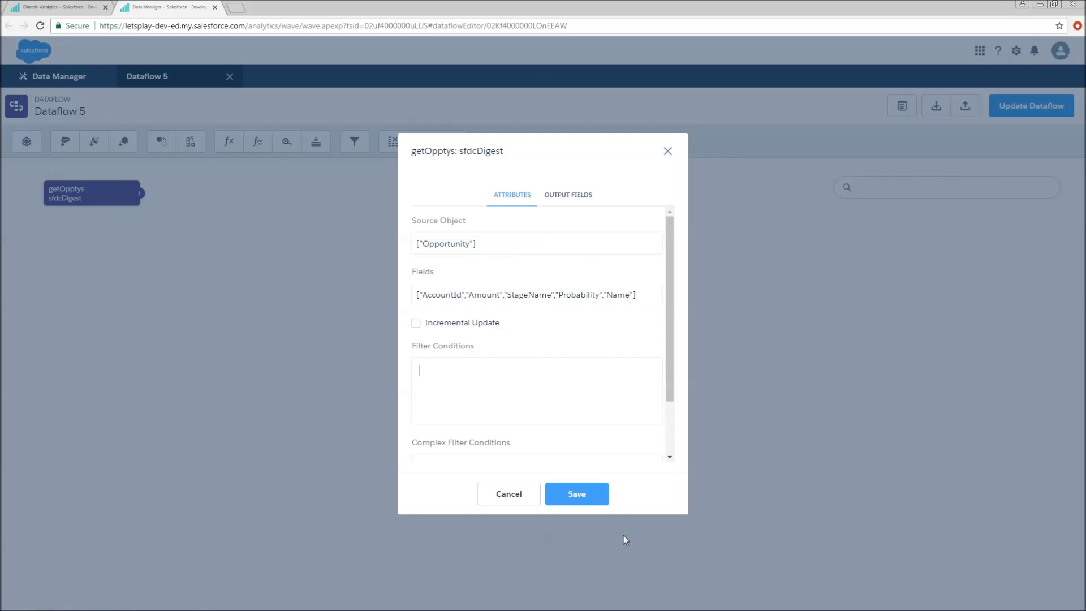
click(594, 500)
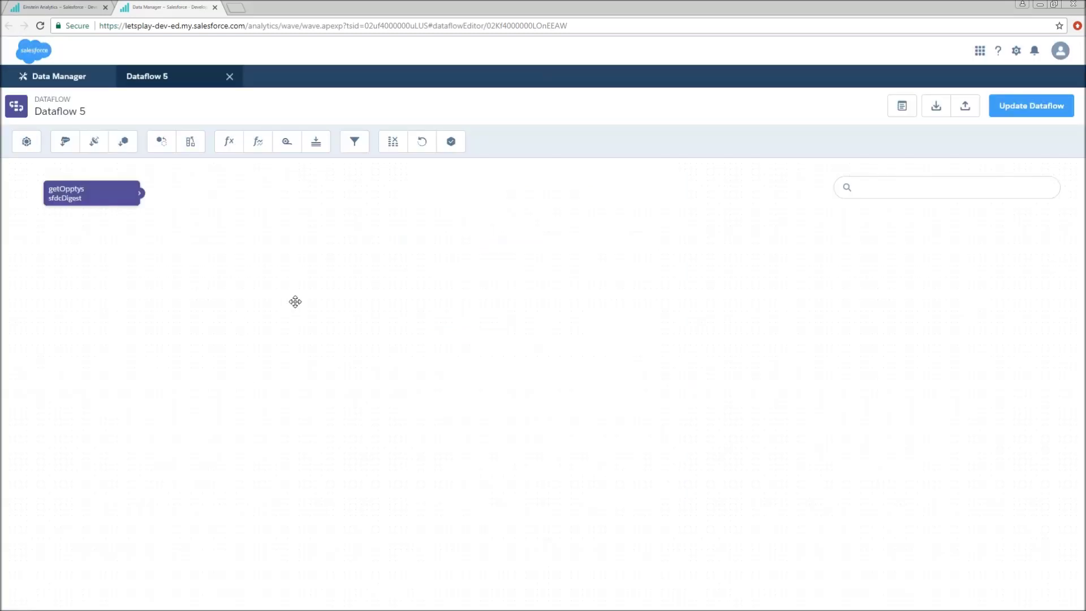
Add an sfdcRegister node named registerOpptys.
click(452, 145)
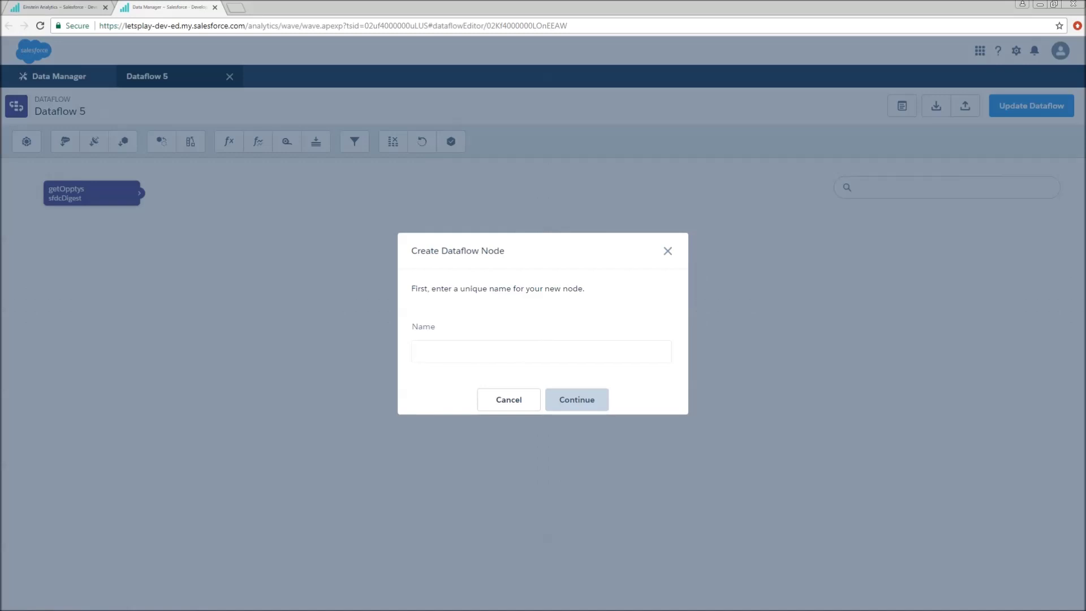
text(registerOpptys)
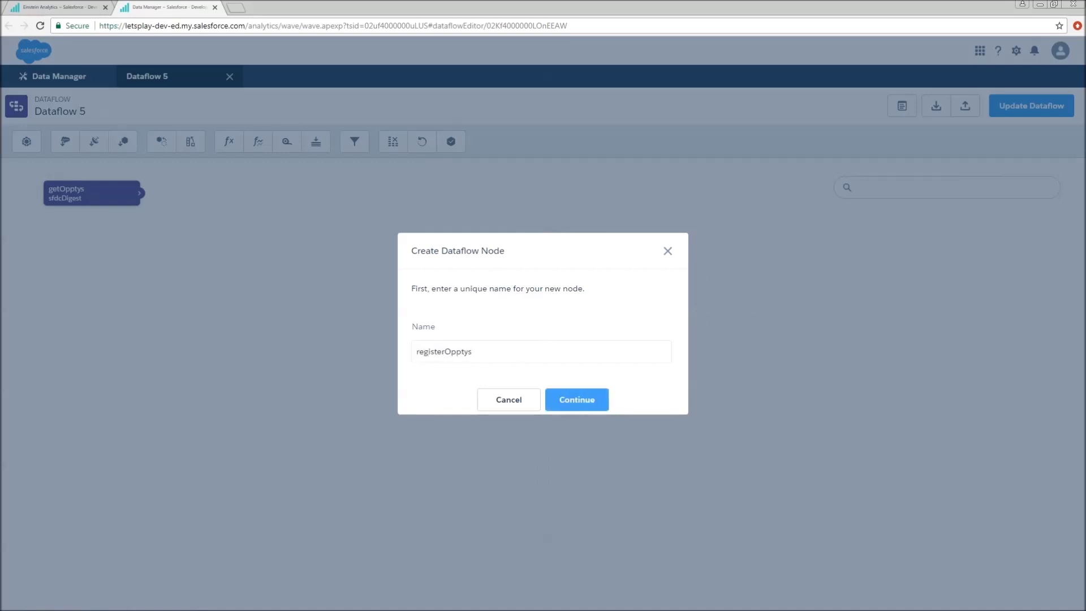
Source registerOpptys from getOpptys with alias Petes_Opptys and name Pete's Opptys, then save.
click(564, 402)
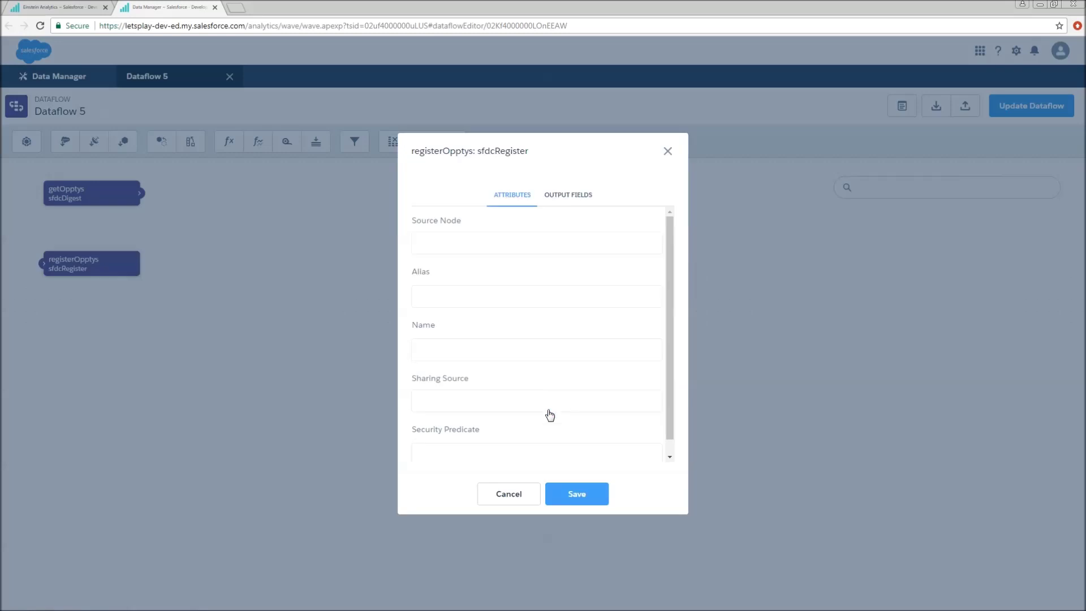
click(486, 251)
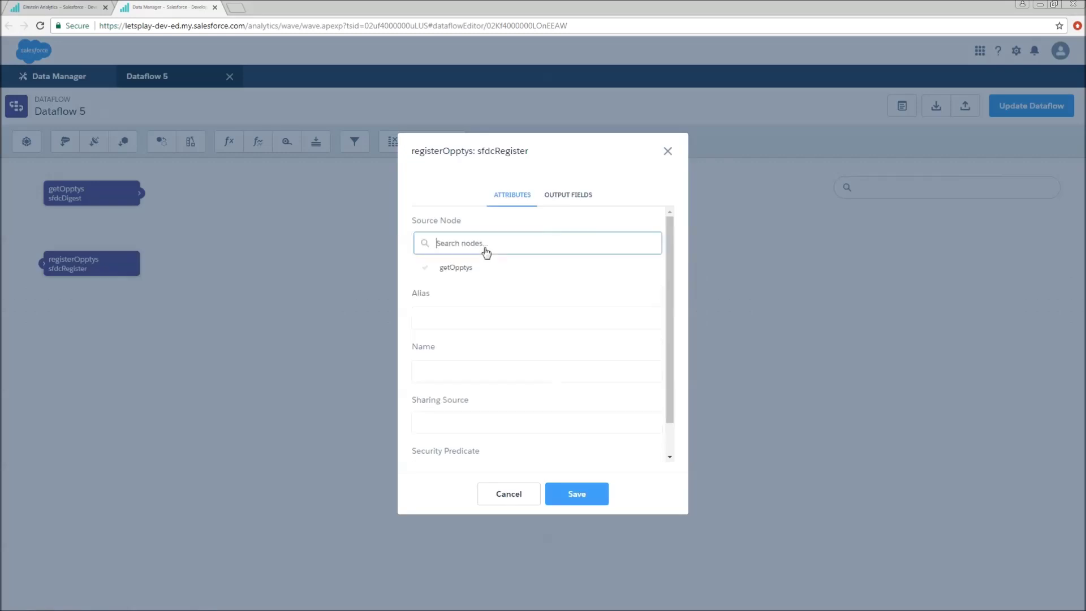
click(465, 272)
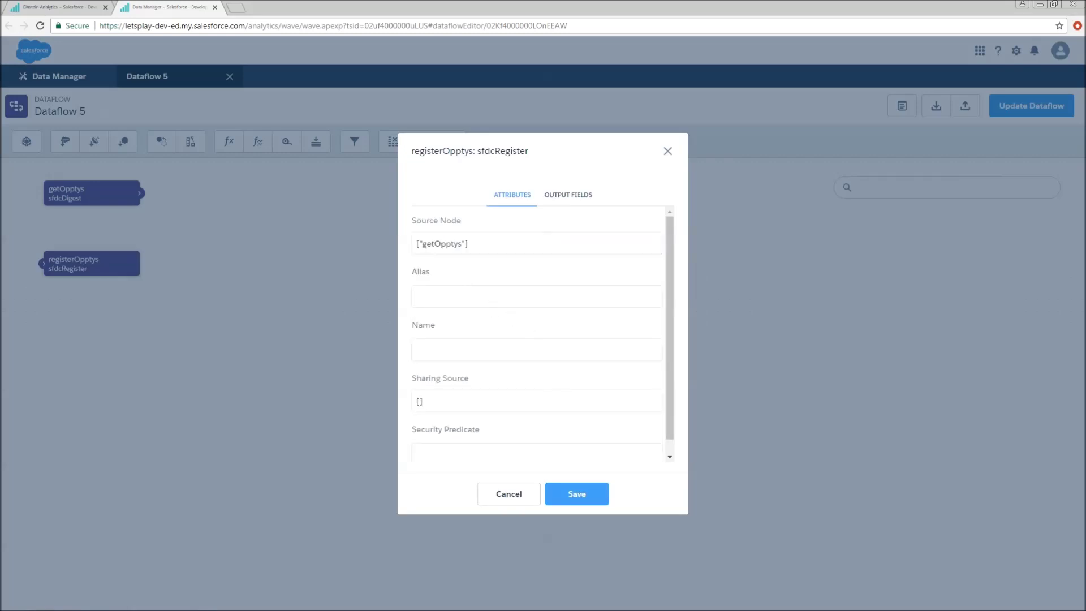
text(Petes_OpptysPete's Opptys)
scroll(528, 345, down, 1)
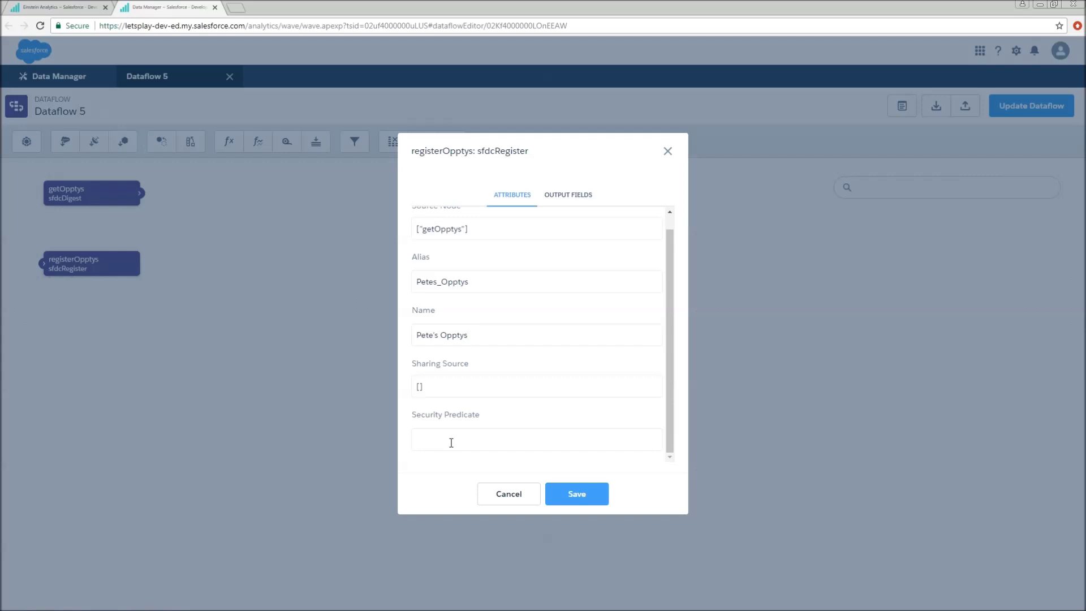
scroll(451, 442, up, 1)
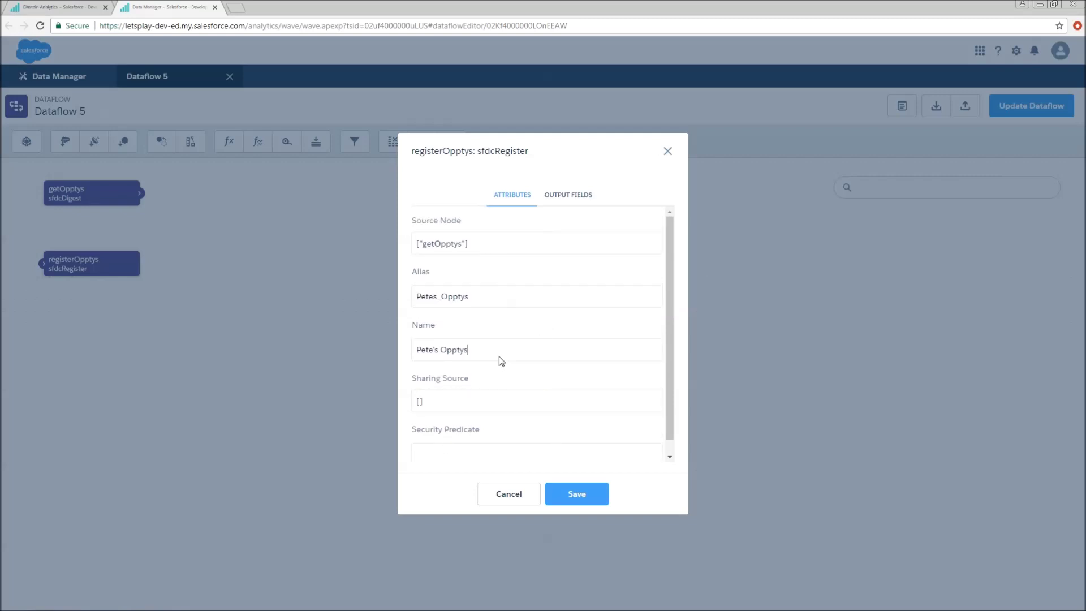
click(583, 494)
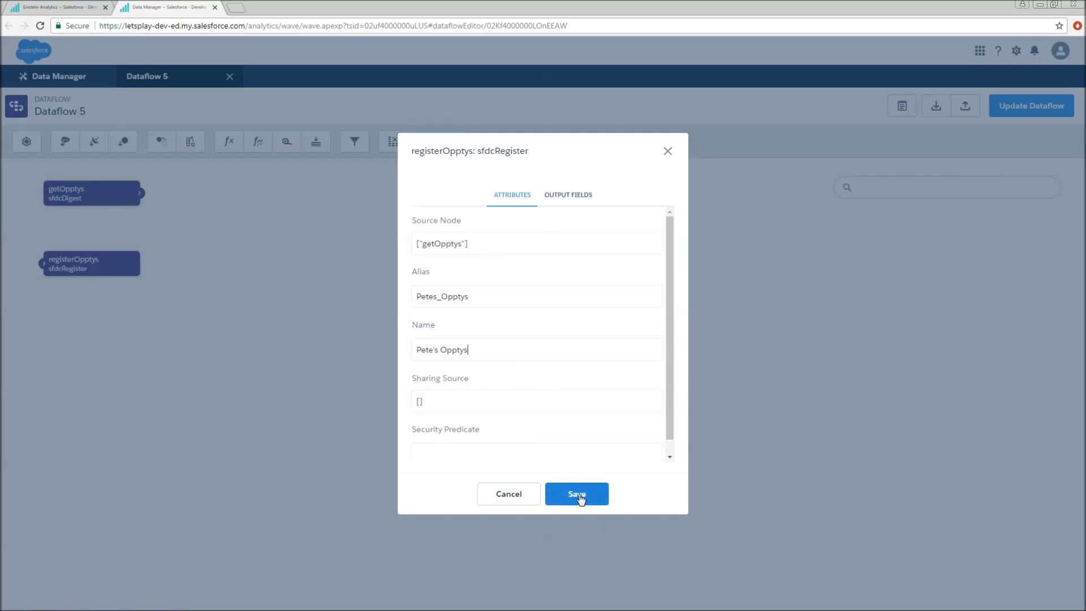
Align registerOpptys beside getOpptys and save Dataflow 5 over the previous version.
drag(57, 267, 260, 199)
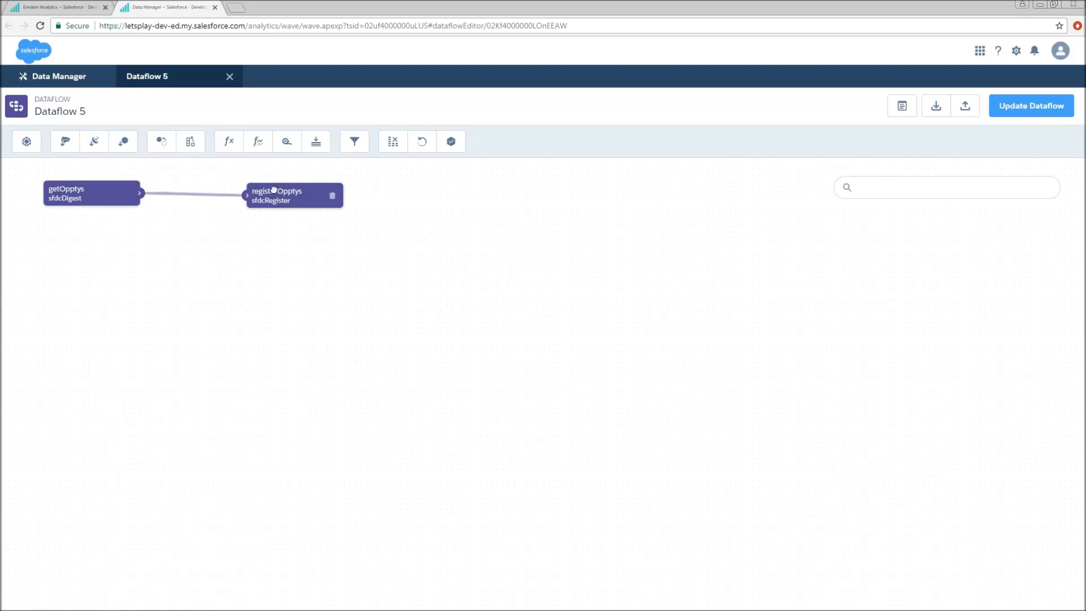
drag(274, 191, 274, 187)
click(1046, 112)
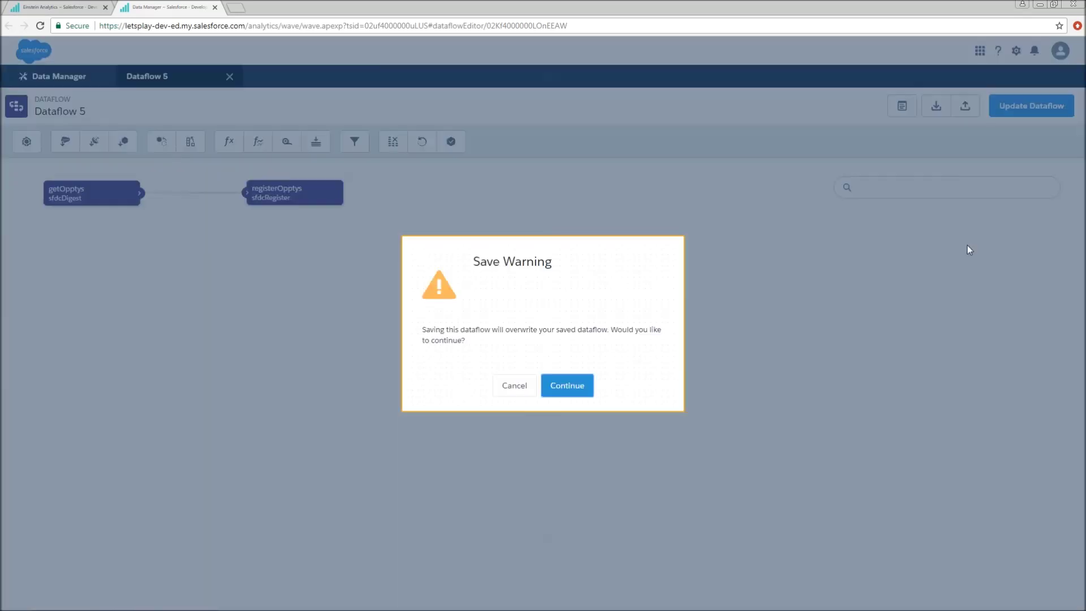
click(578, 380)
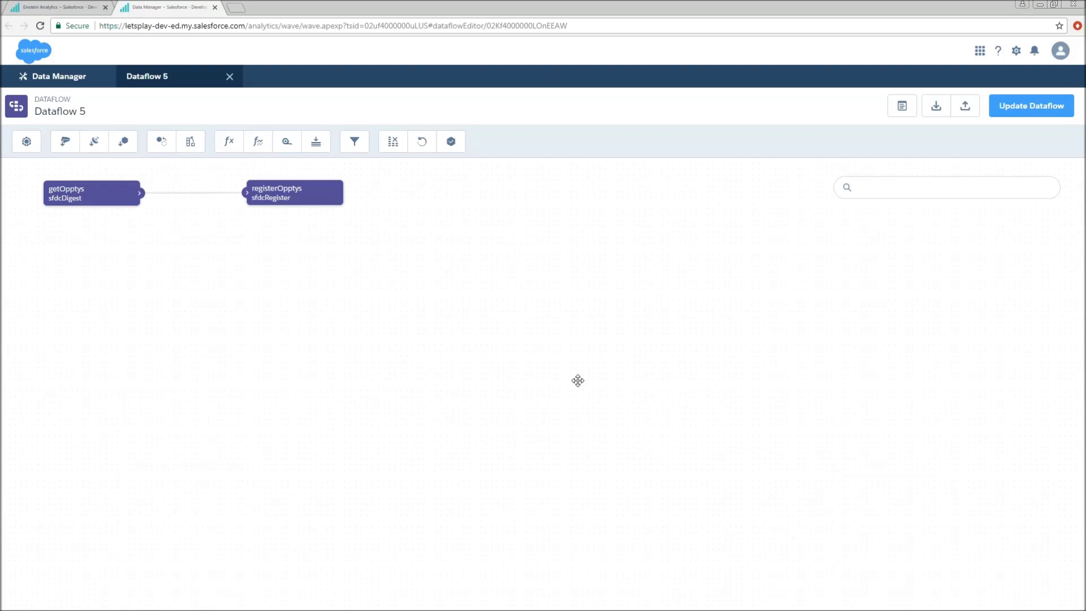
Start a Dataflow 5 run from the dataflow list and view it in Monitor.
click(49, 83)
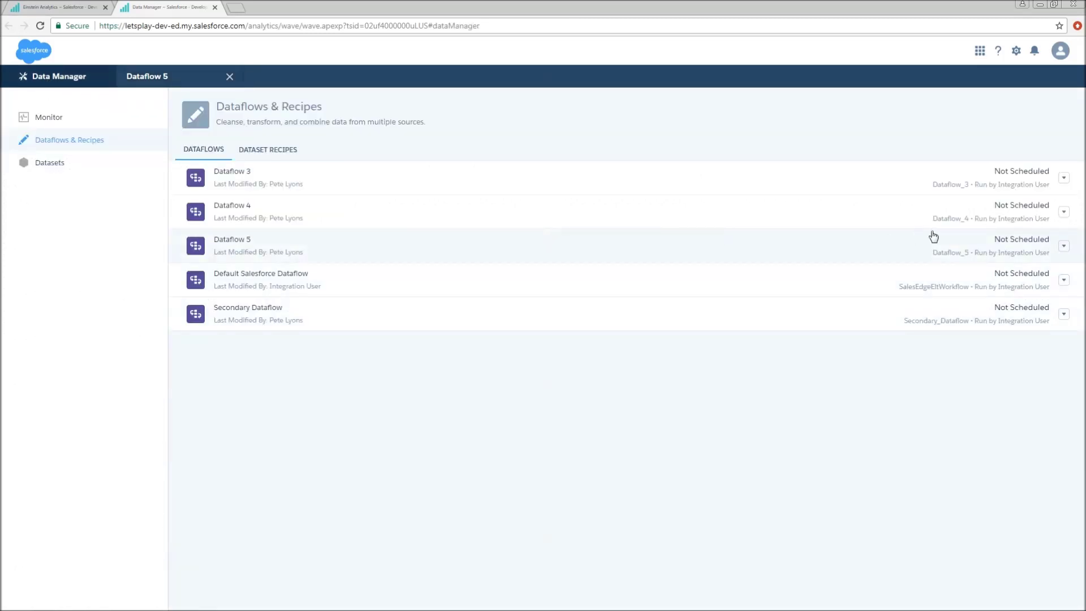
click(1064, 247)
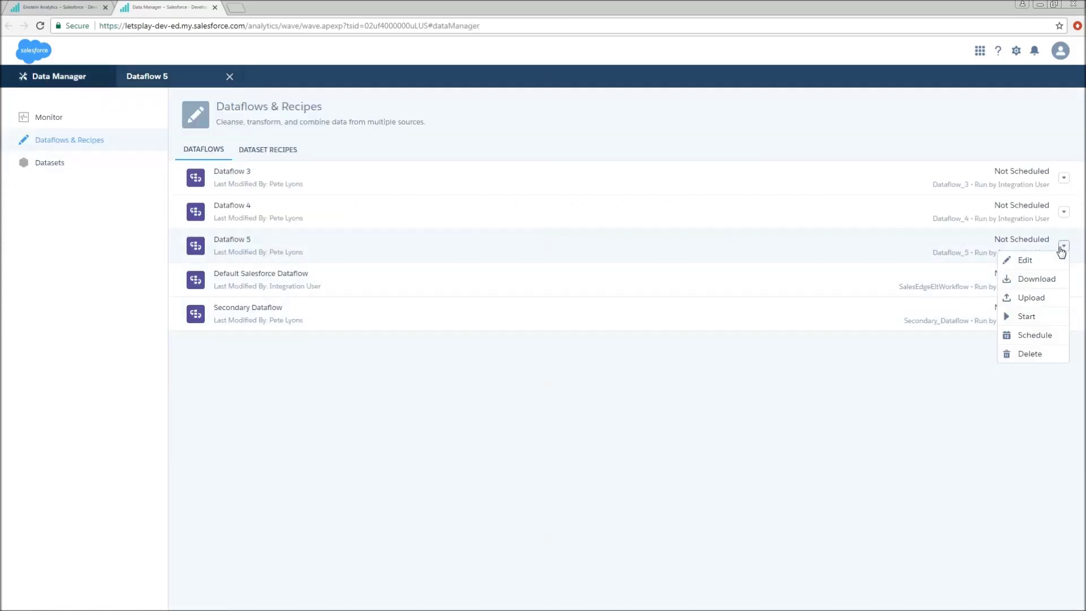
click(1026, 318)
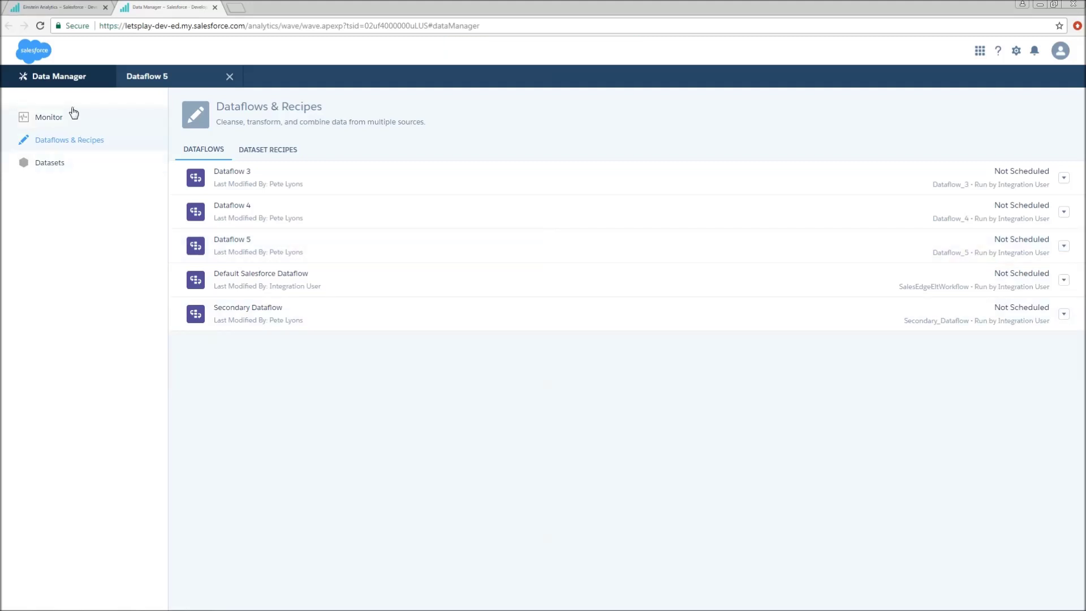
click(62, 123)
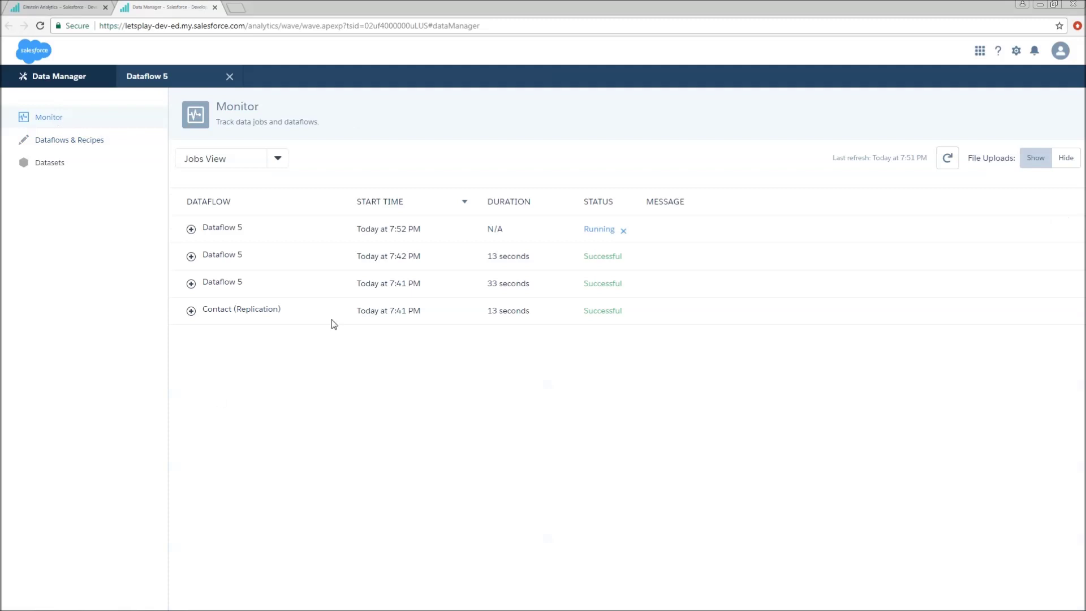
Refresh the jobs and expand the successful Dataflow 5 run showing getOpptys's 708 rows.
click(190, 229)
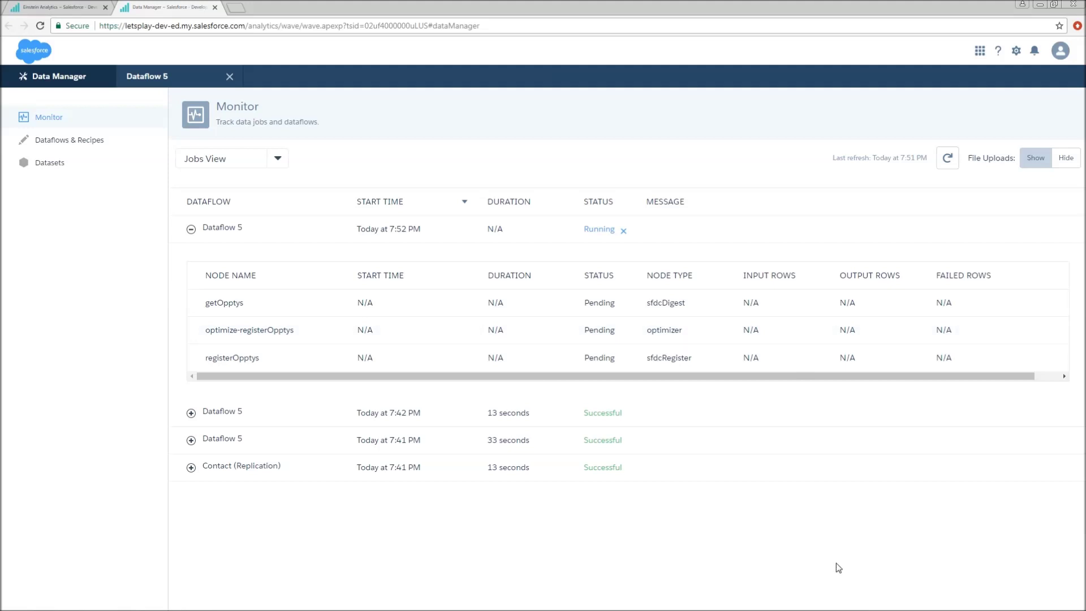
click(949, 160)
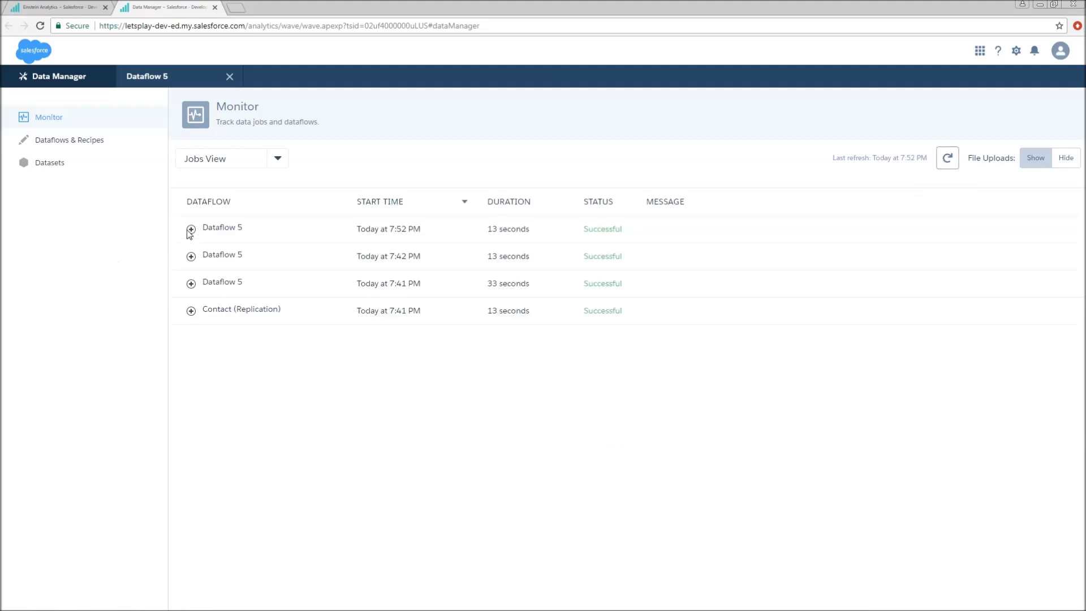
click(190, 230)
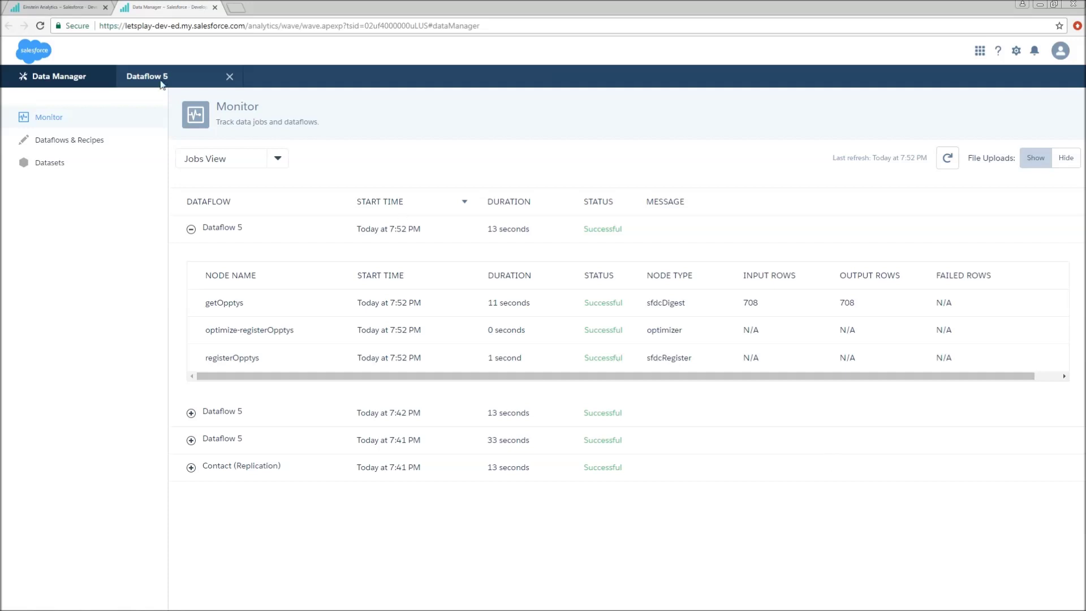
Search 'opp' in Analytics Studio and open Pete's Opptys in a lens counting 708 rows.
click(54, 7)
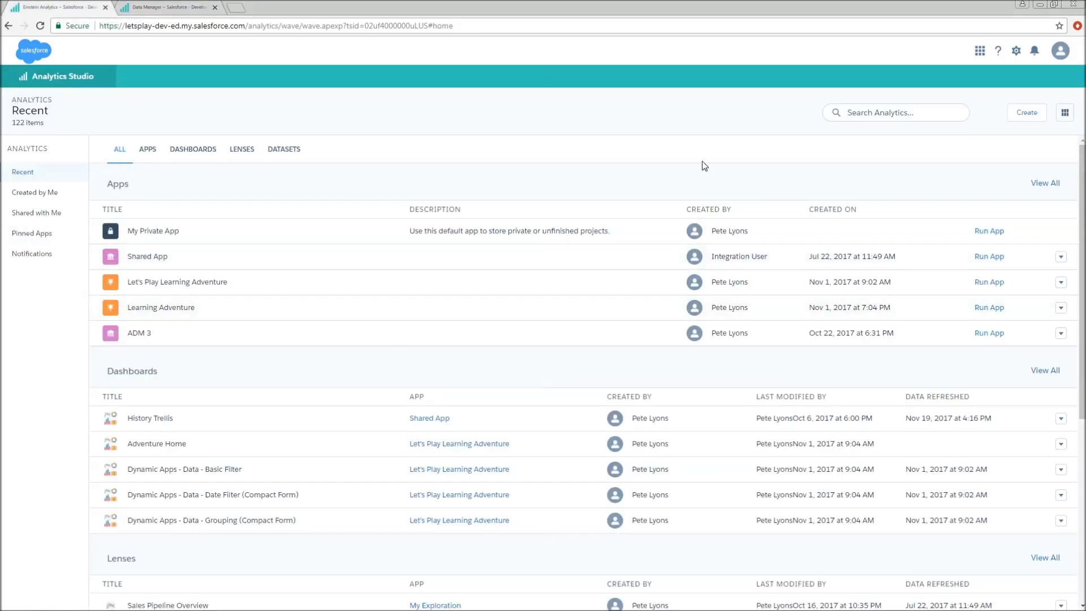
click(880, 115)
text(opp)
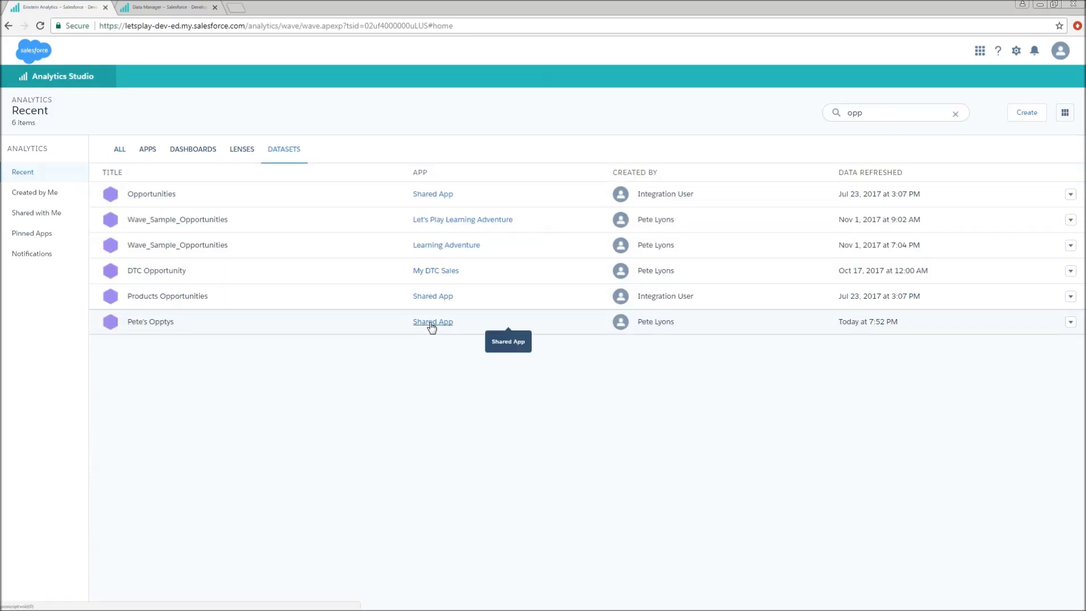
click(1067, 323)
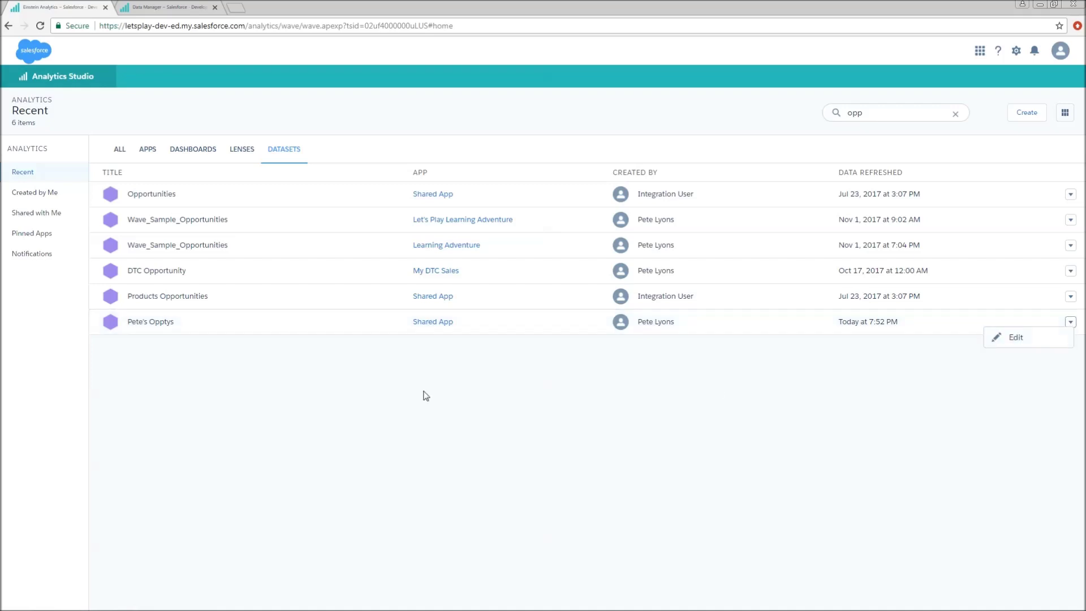
click(162, 320)
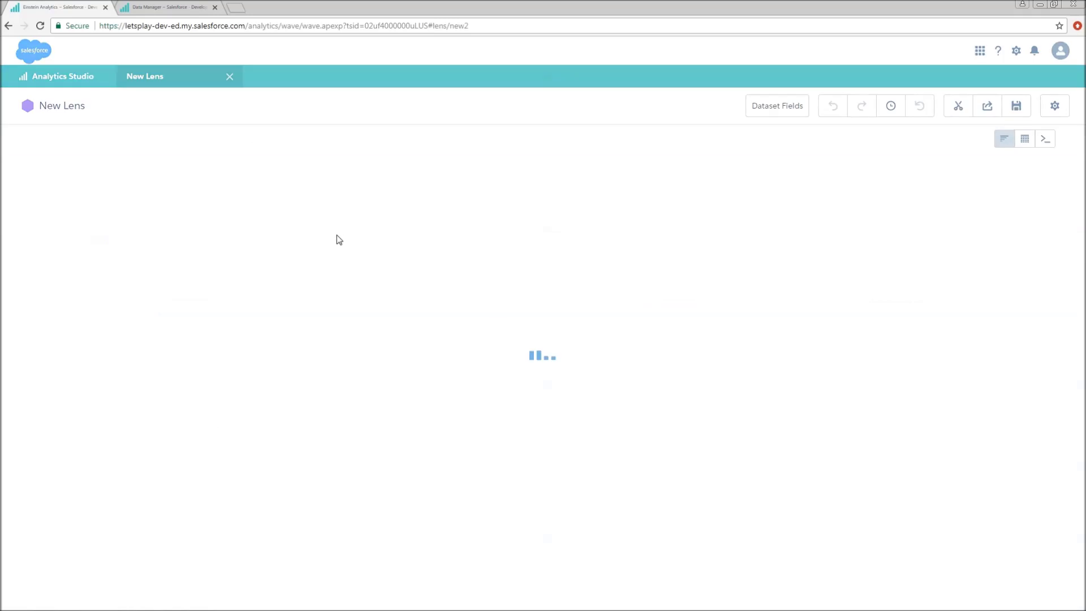
Show the dataset rows as a values table with Account ID, Stage, Amount and Probability, then return to Data Manager.
click(1025, 140)
click(897, 172)
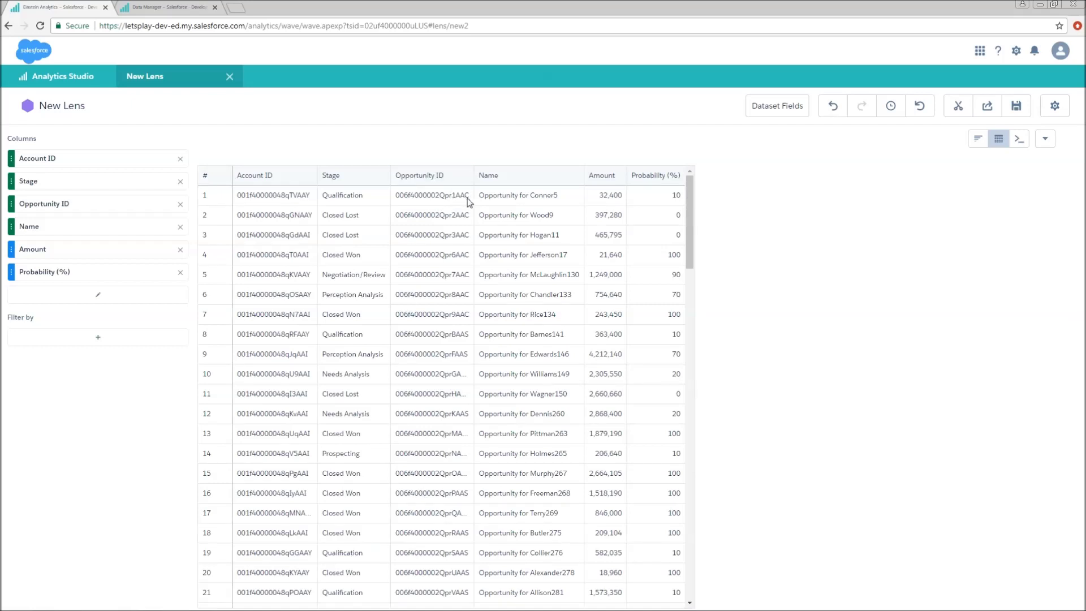
drag(310, 197, 234, 196)
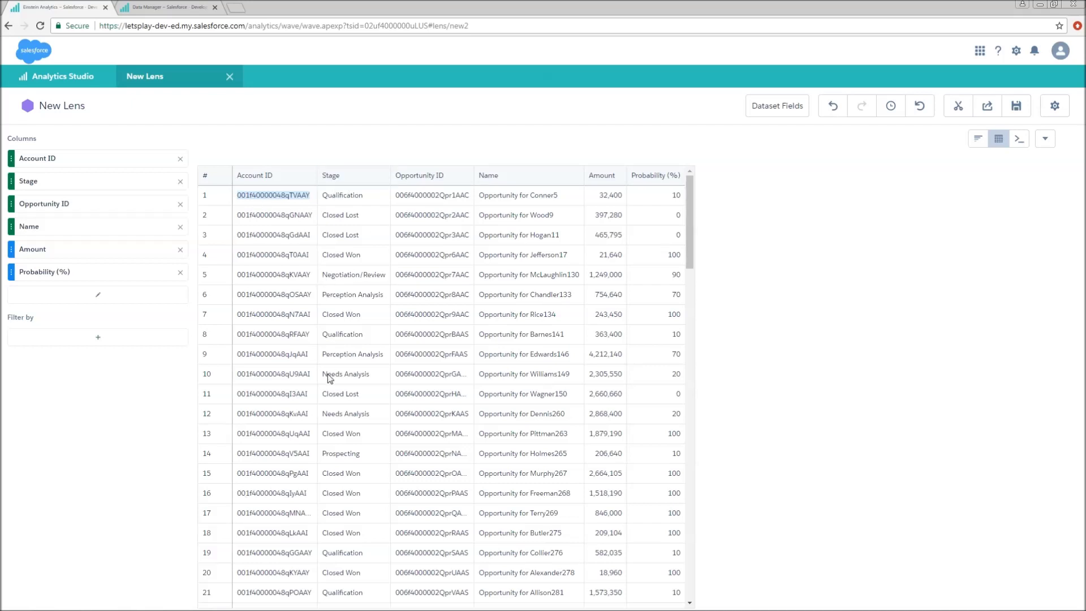
click(170, 7)
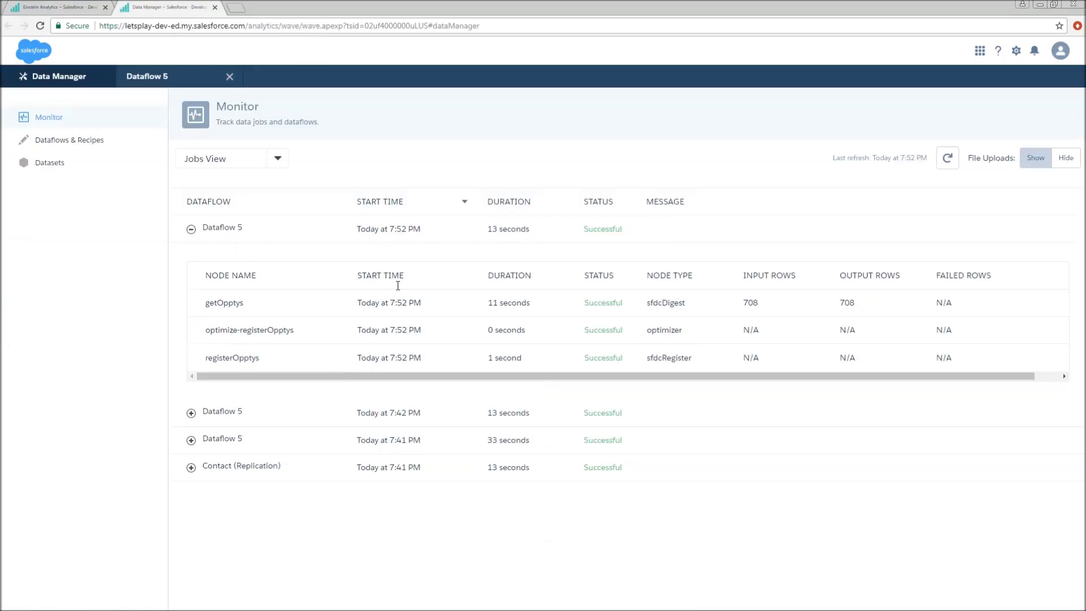
Add a getAccount extract node to Dataflow 5 that sources the Account object.
click(144, 79)
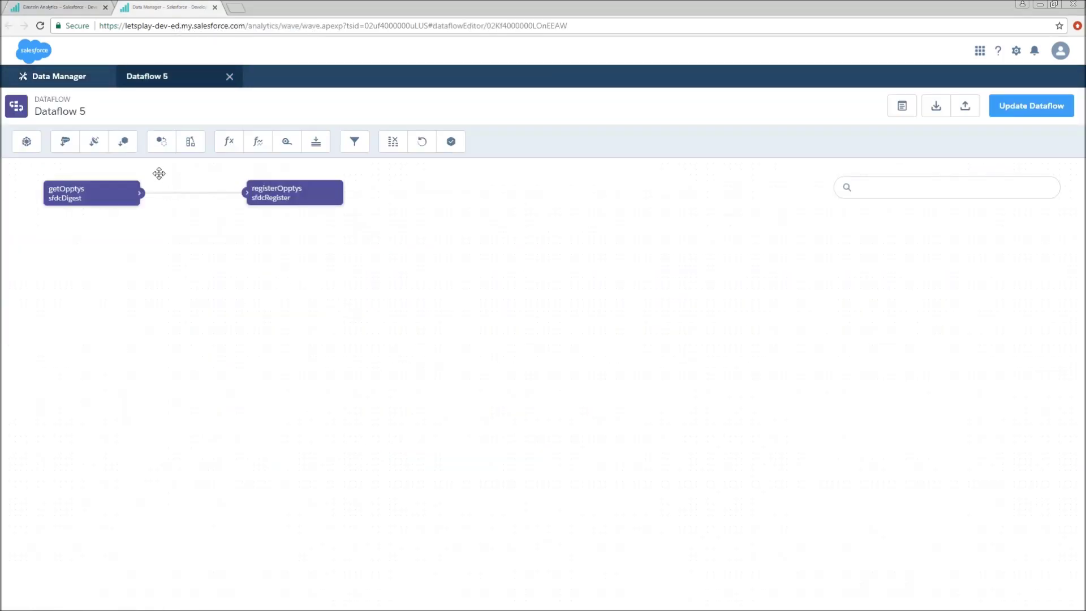
click(65, 144)
text(getAccount)
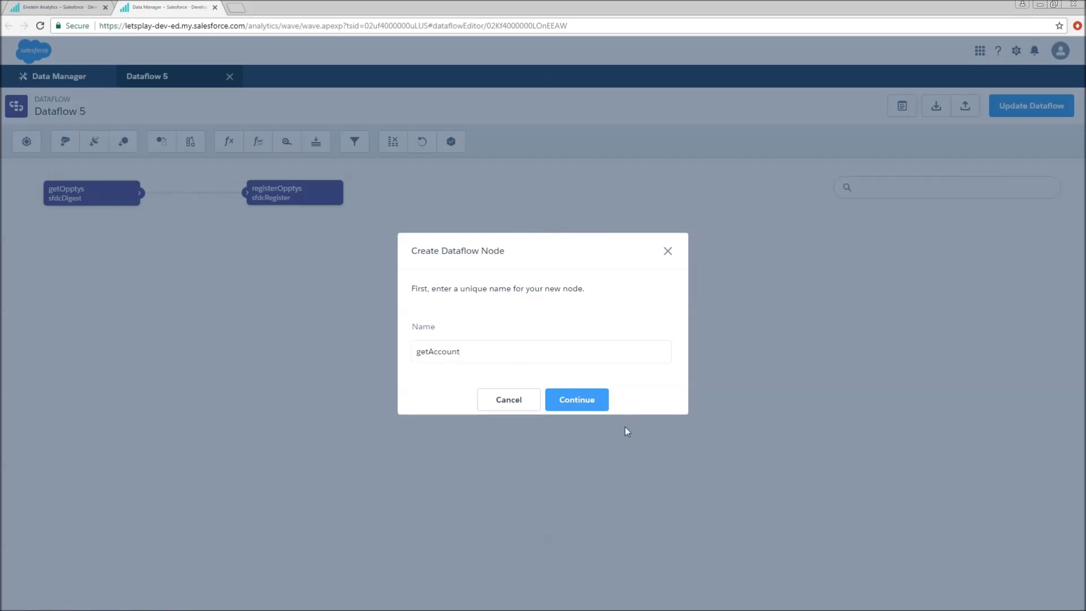
key(Return)
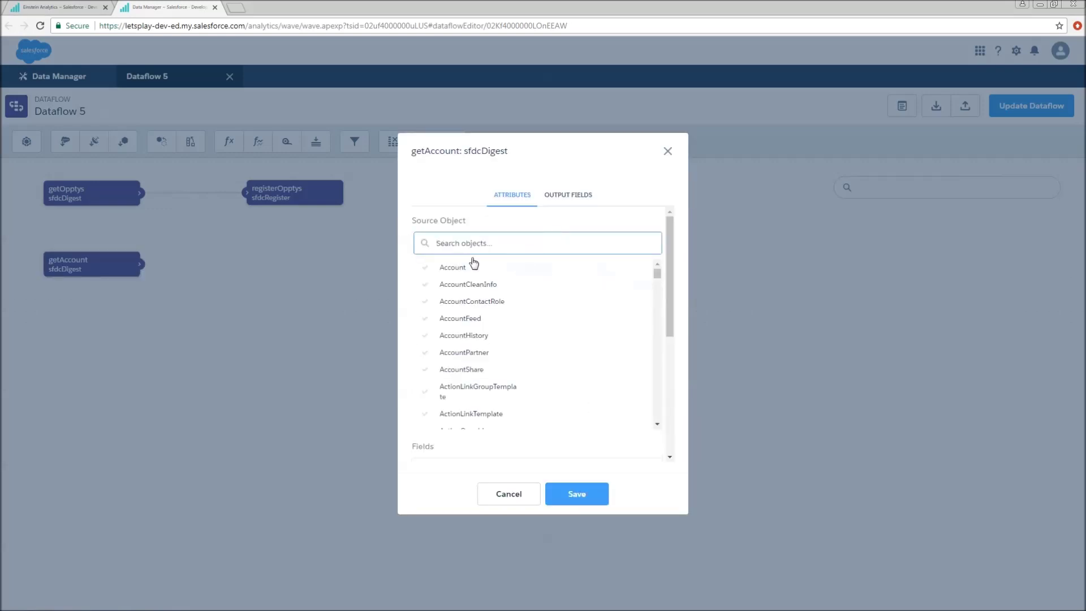
click(445, 270)
Select Industry and OwnerId as getAccount's extracted fields and save the node.
click(456, 301)
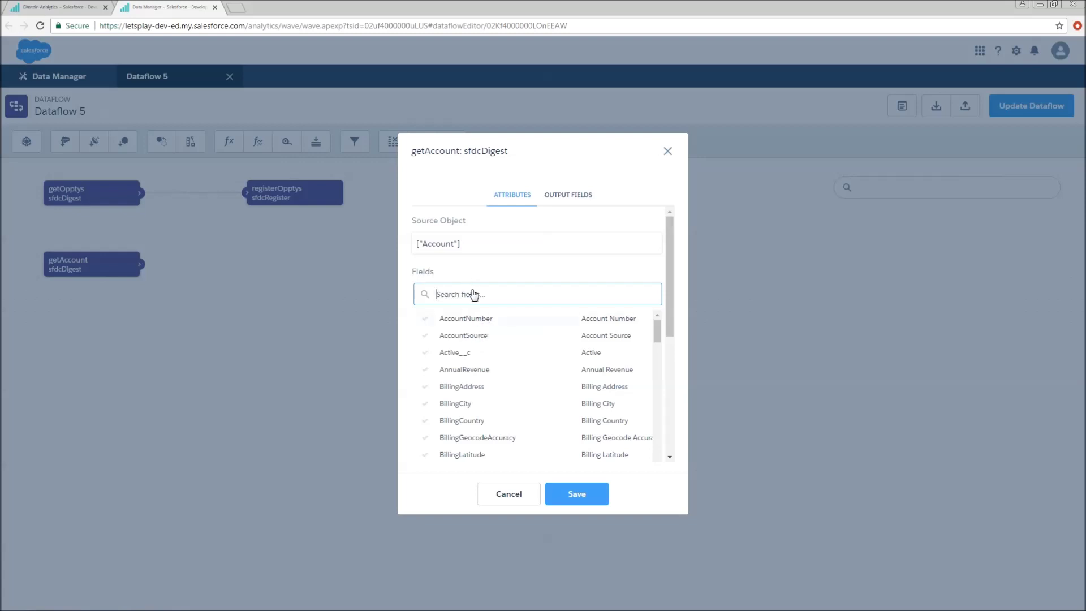
text(ind)
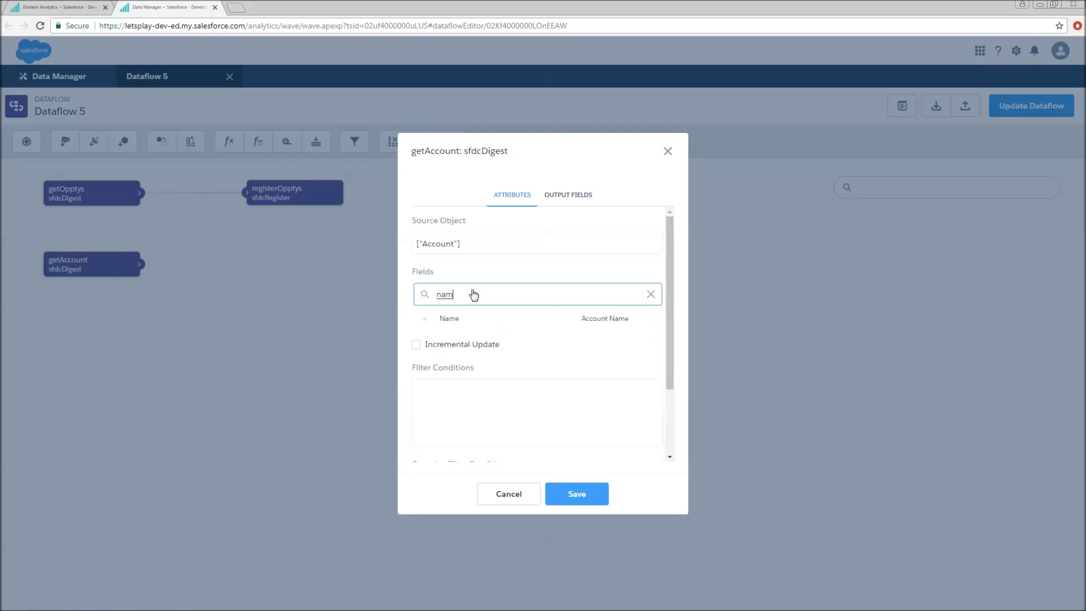
click(462, 320)
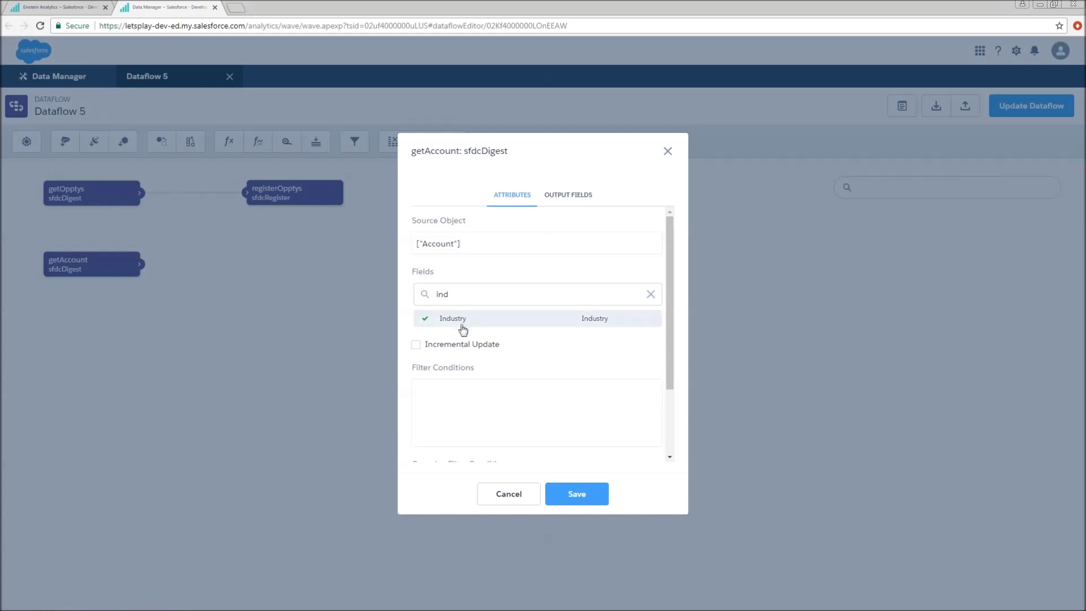
double_click(469, 300)
text(own)
click(463, 320)
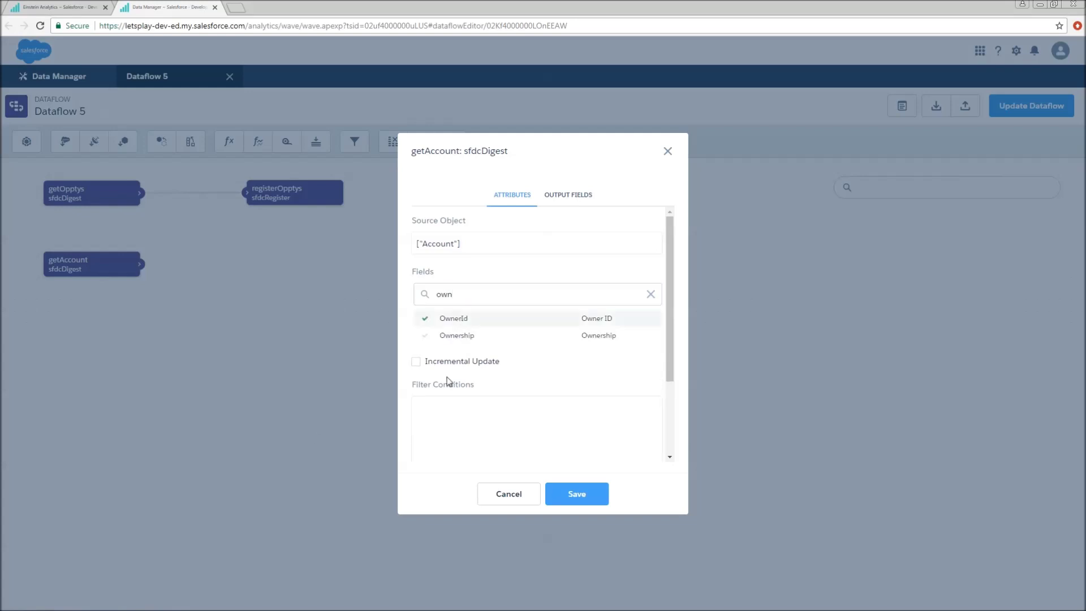
click(577, 493)
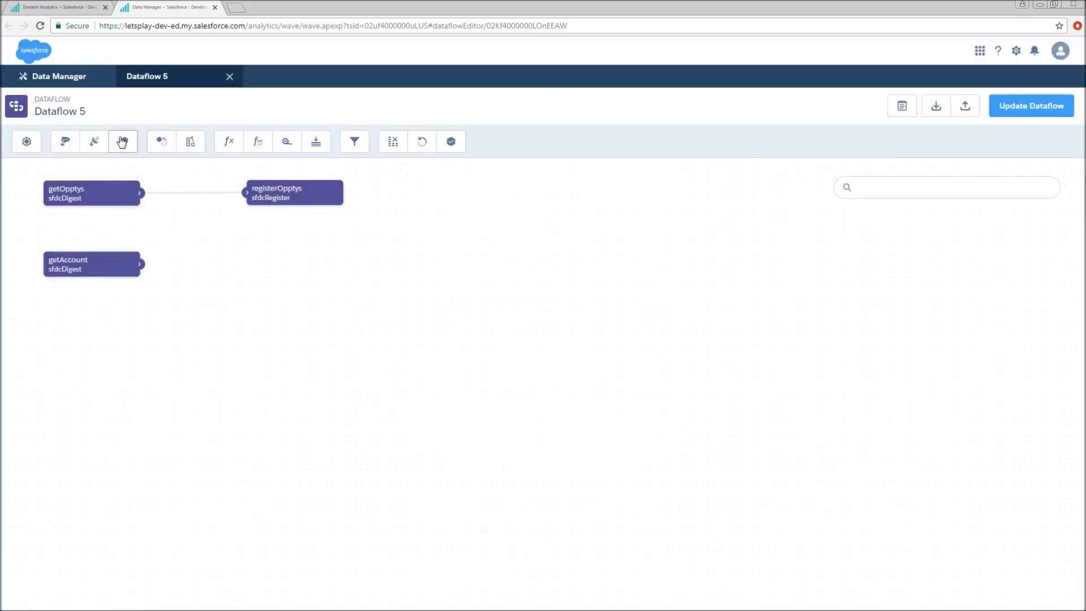
Add an augment node named joinAcct2Oppty.
click(191, 142)
text(joinAcct2Oppty)
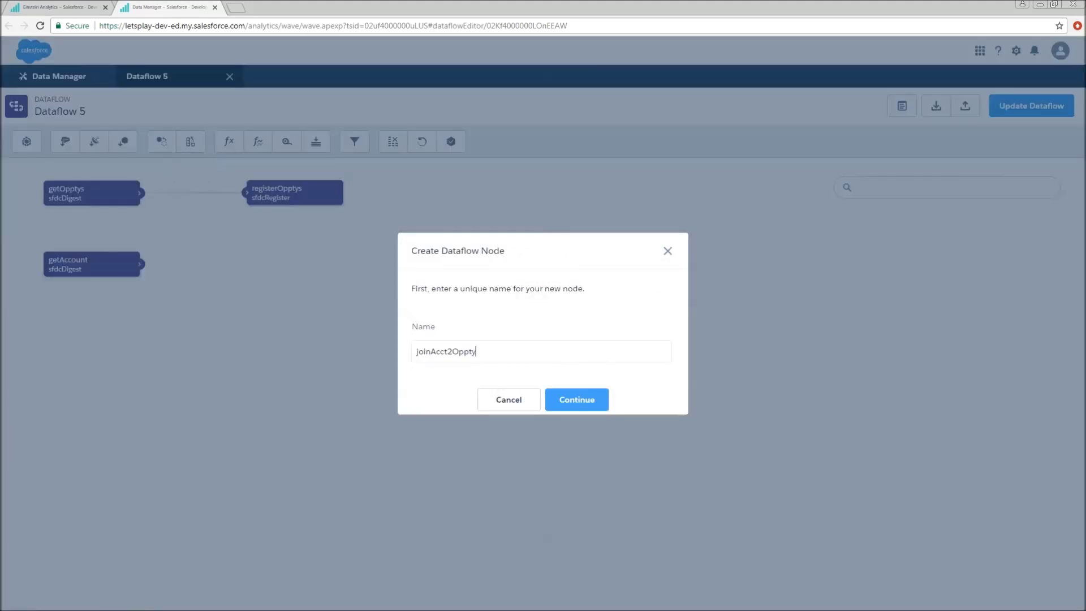
click(452, 352)
key(shift+Left)
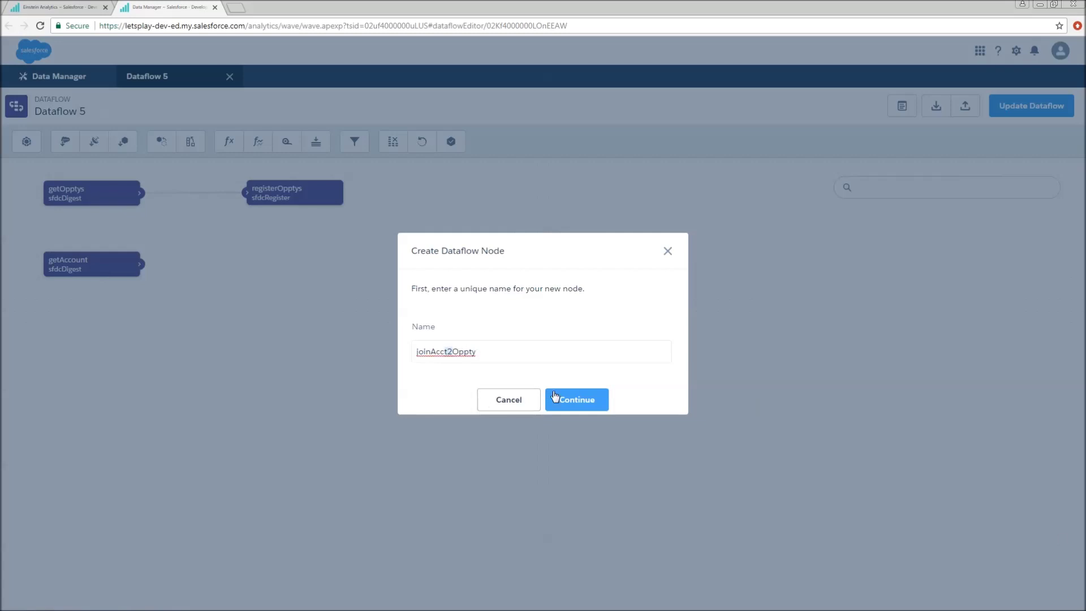
click(597, 408)
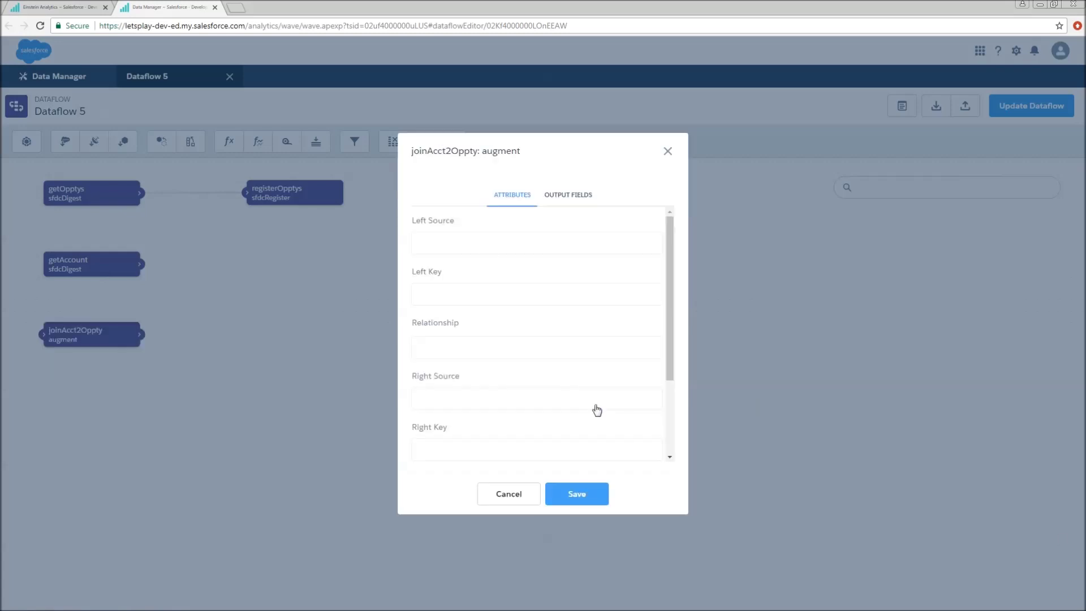
Set joinAcct2Oppty's left source to getOpptys with left key AccountId.
click(489, 250)
click(465, 287)
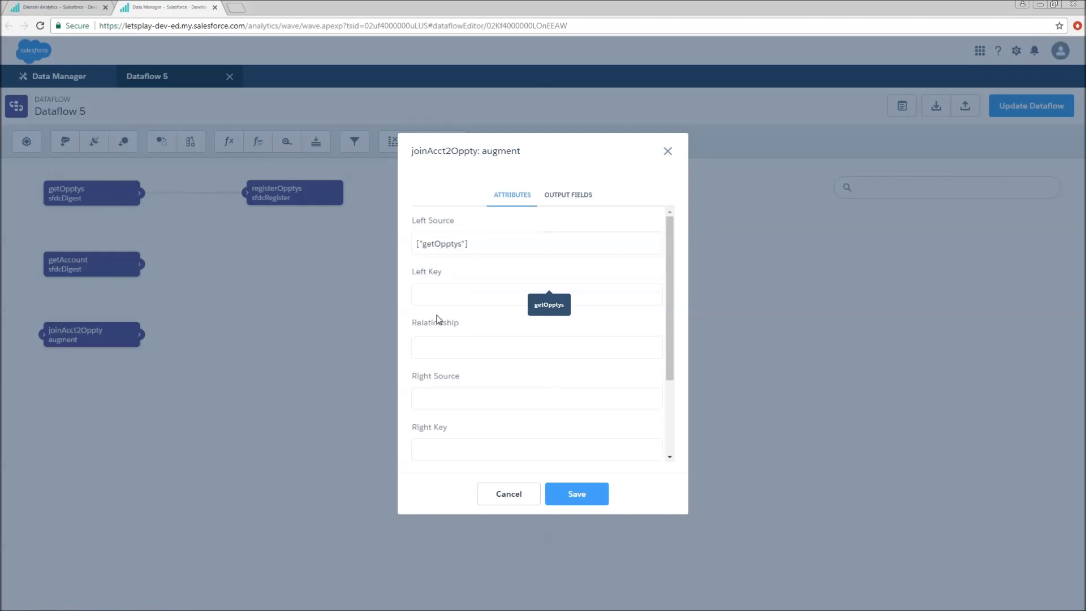
click(435, 300)
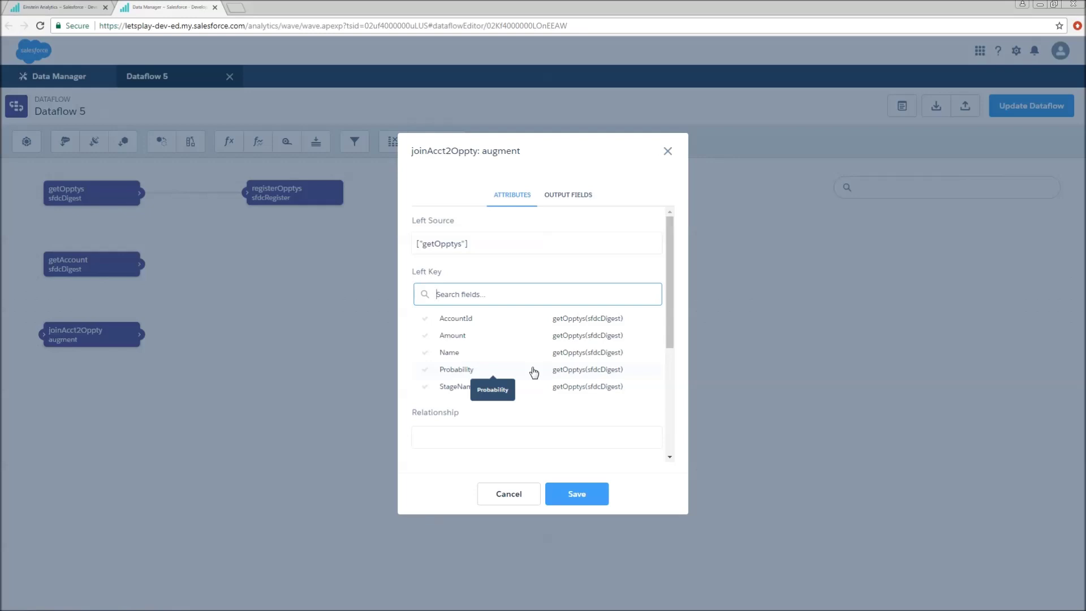
click(460, 324)
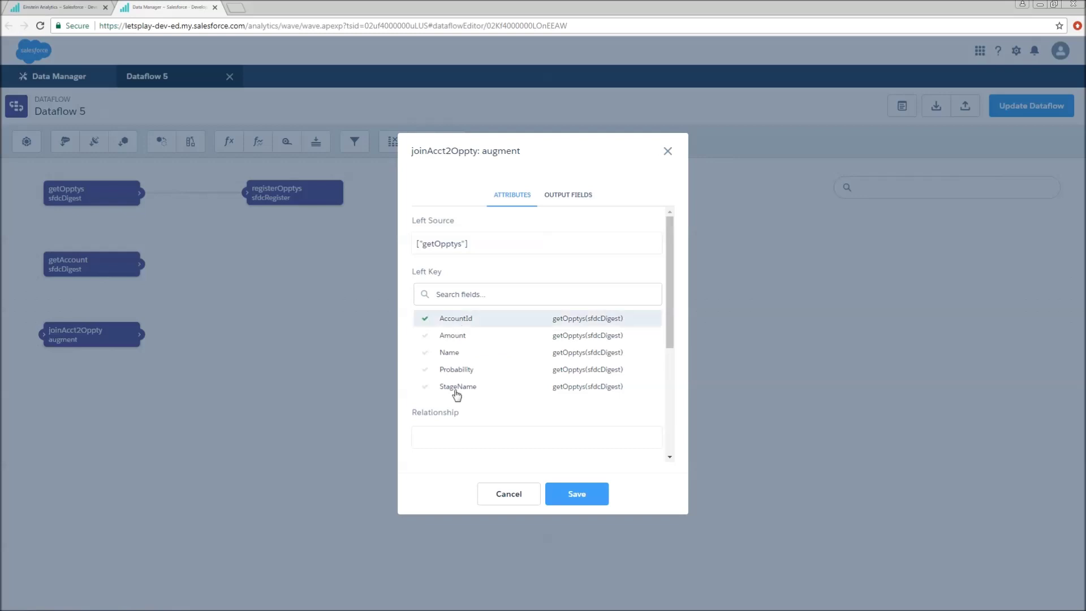
Enter relationship Account and choose getAccount as the right source.
scroll(477, 363, down, 3)
click(448, 300)
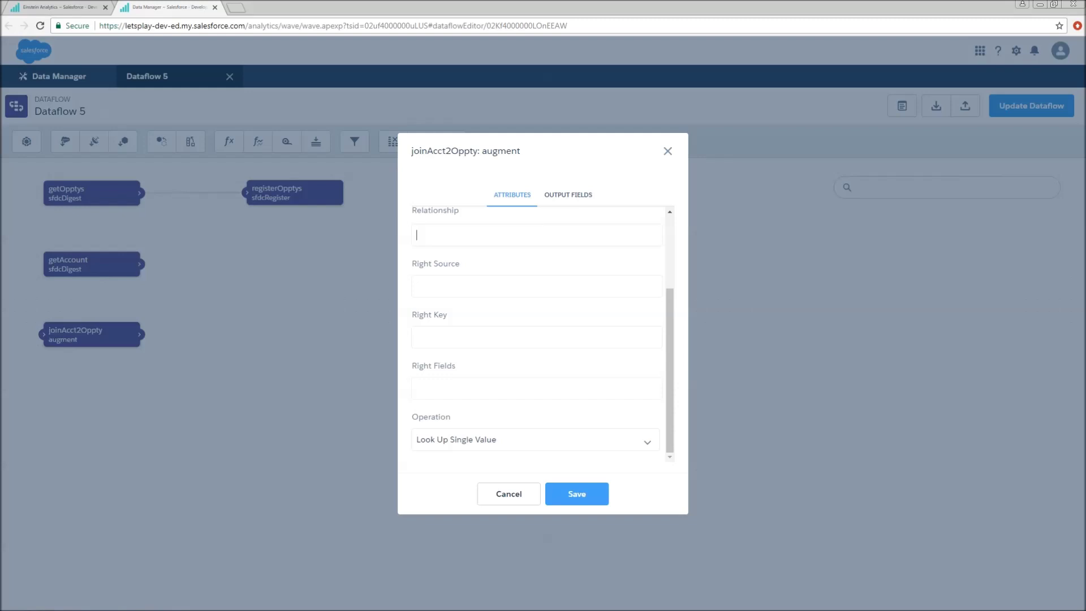
text(Account)
click(448, 290)
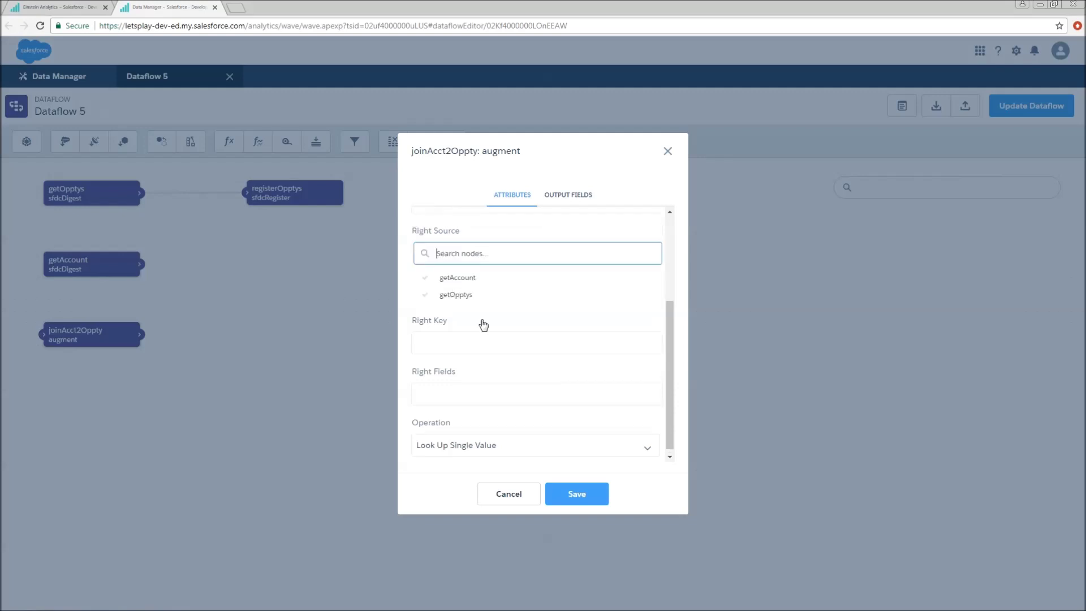
click(453, 278)
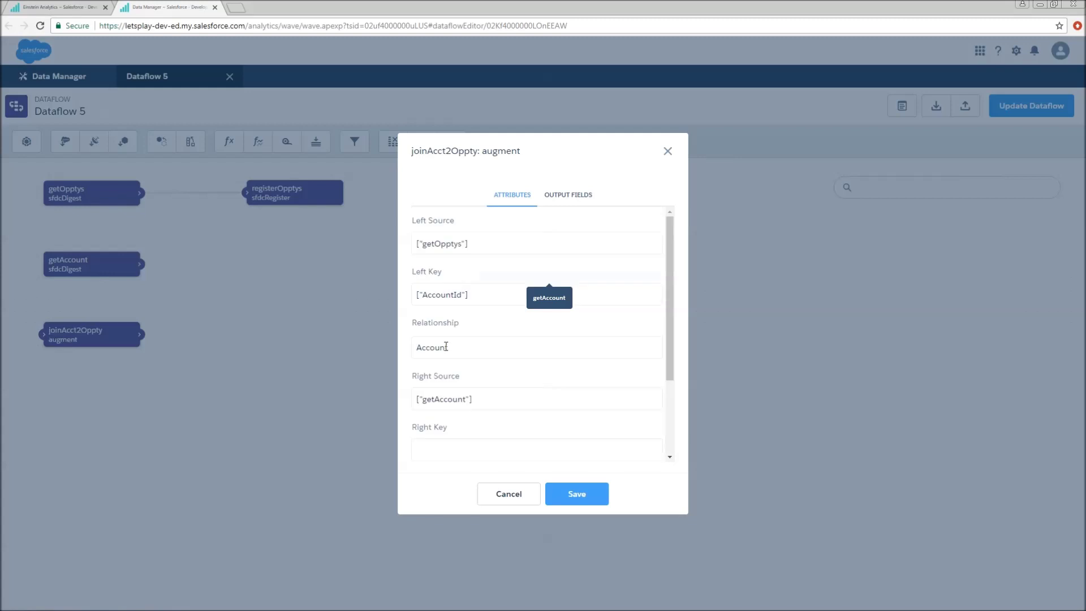
scroll(487, 324, down, 2)
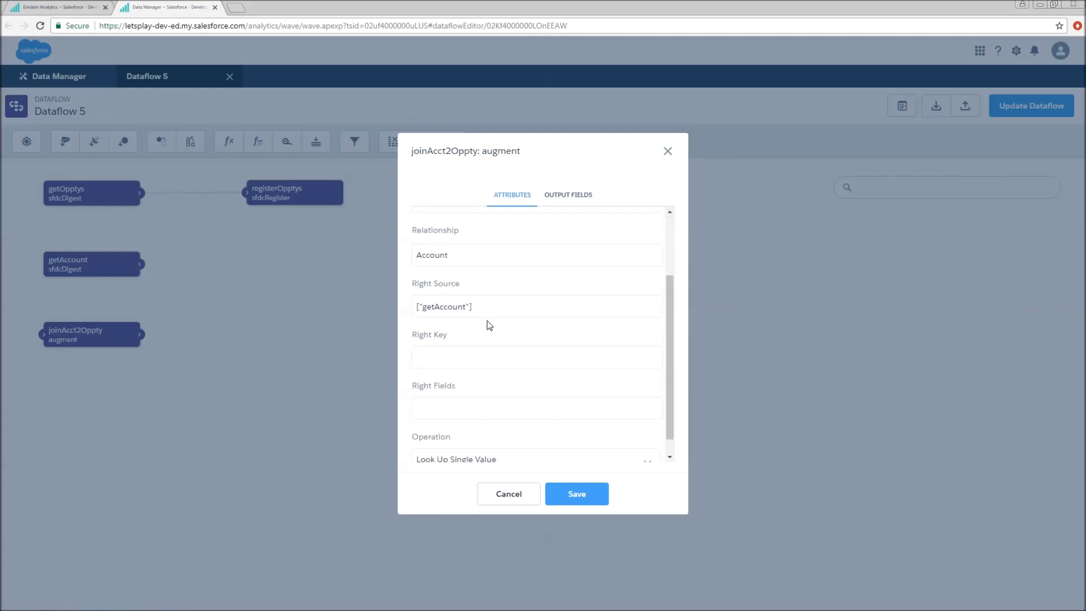
click(464, 359)
scroll(450, 408, down, 2)
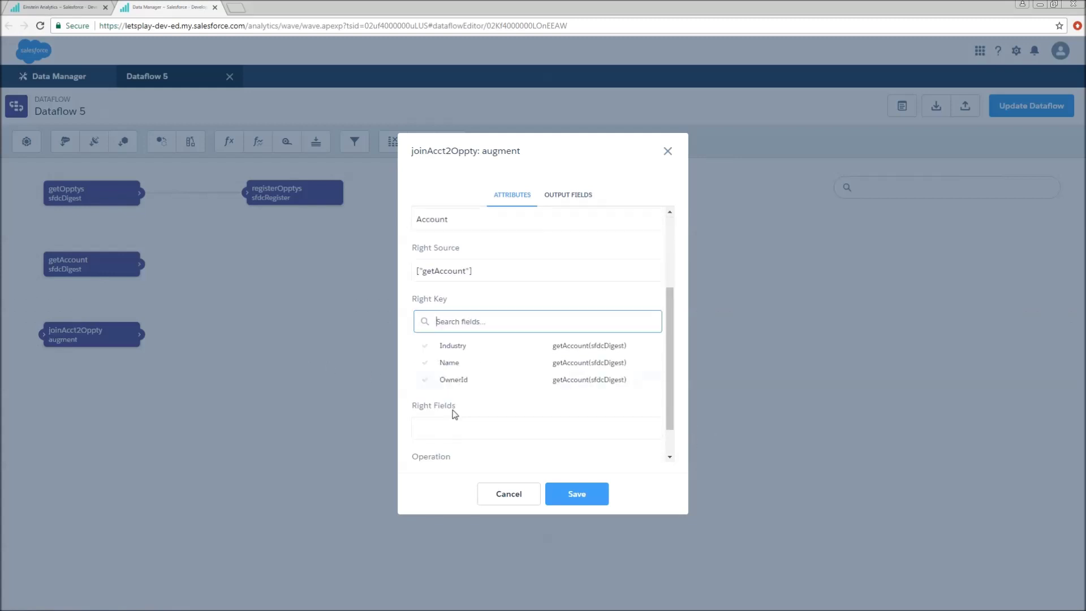
Cancel the augment settings and add the Id field to getAccount.
click(511, 501)
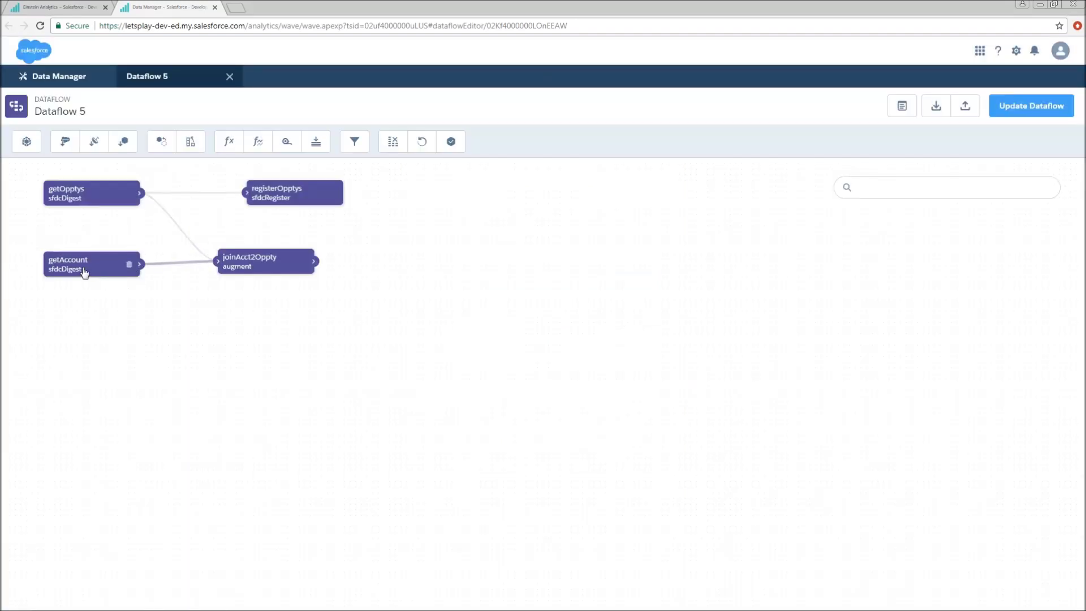
click(84, 271)
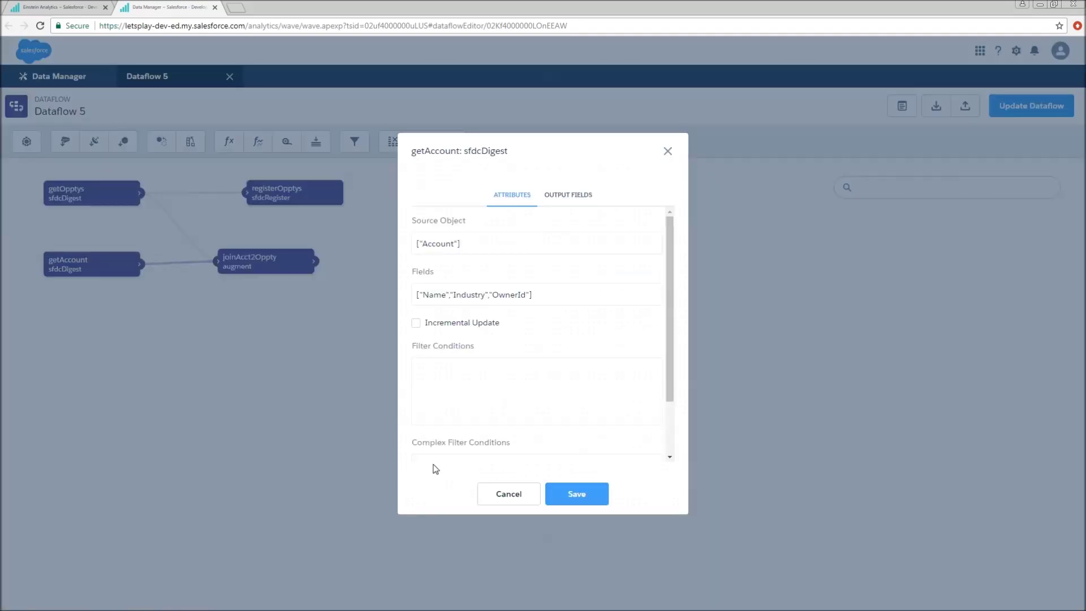
click(494, 292)
text(id)
click(577, 494)
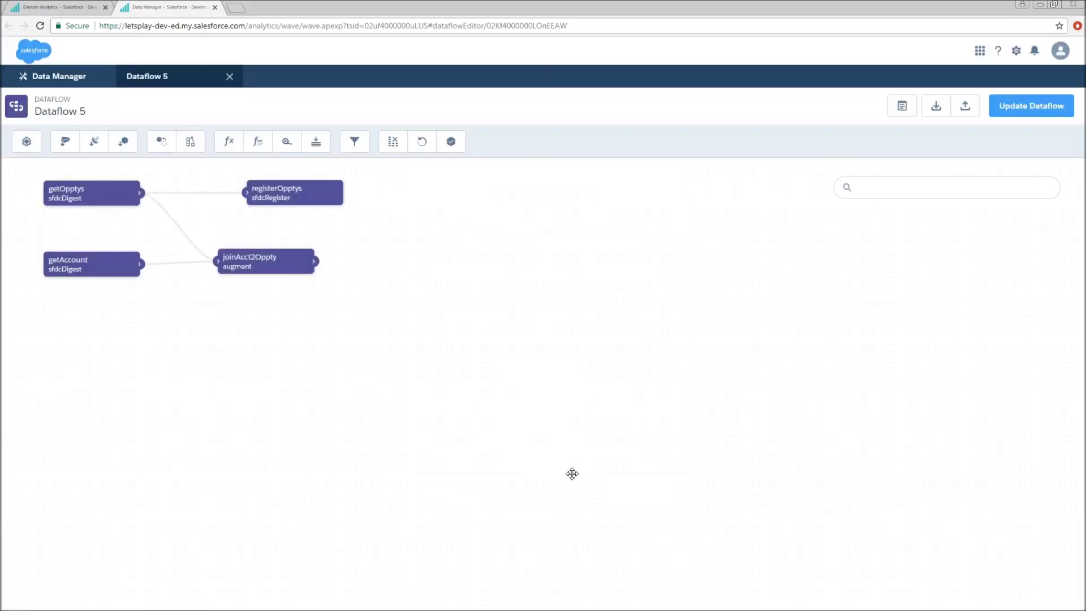
Set joinAcct2Oppty's right key to Id.
click(268, 267)
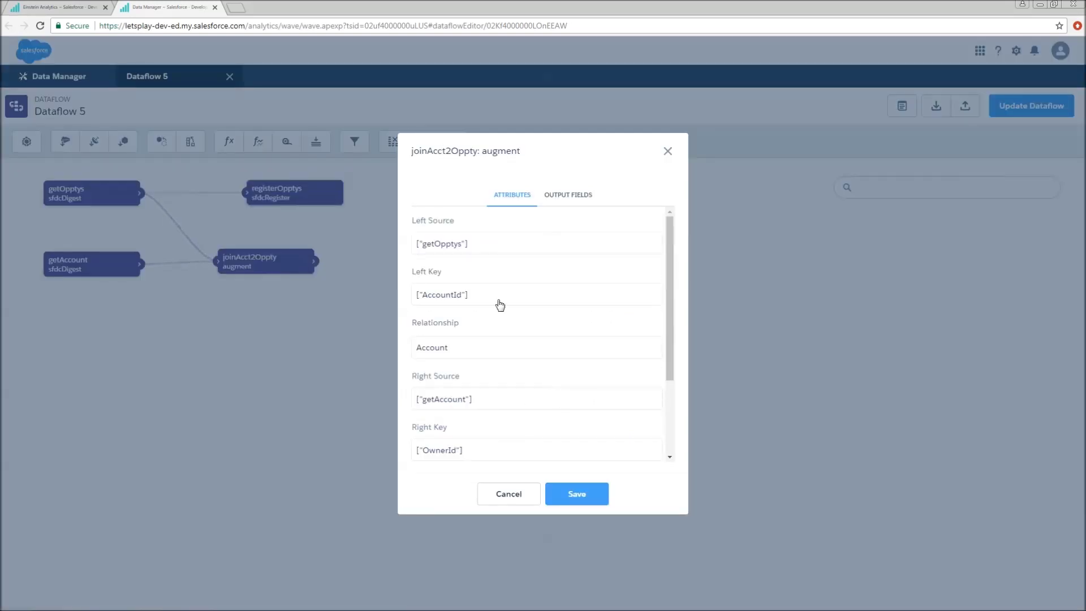
scroll(507, 354, down, 2)
click(470, 339)
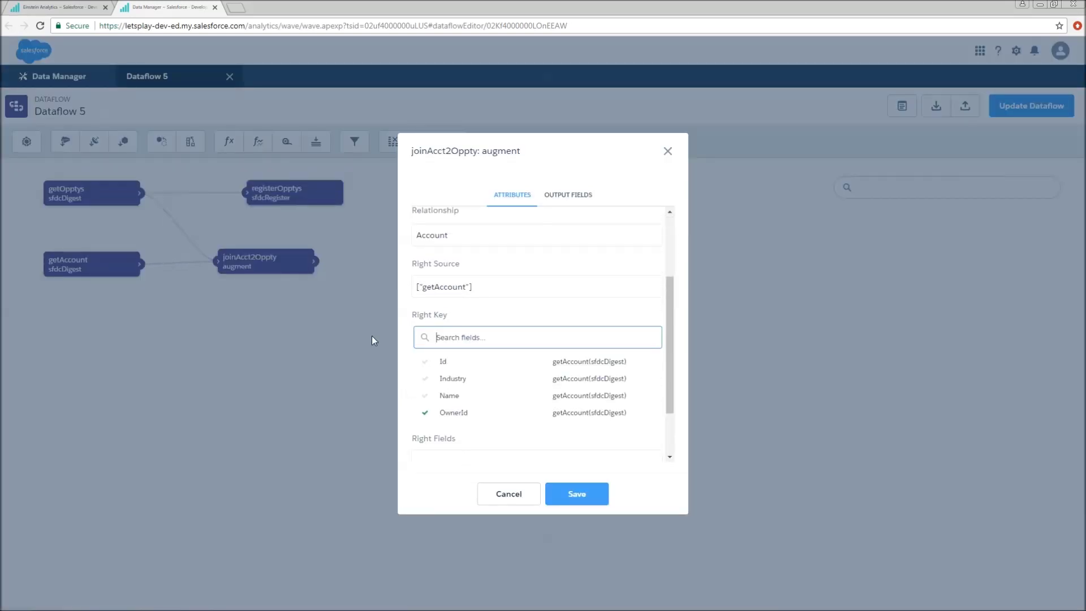
click(443, 361)
click(452, 414)
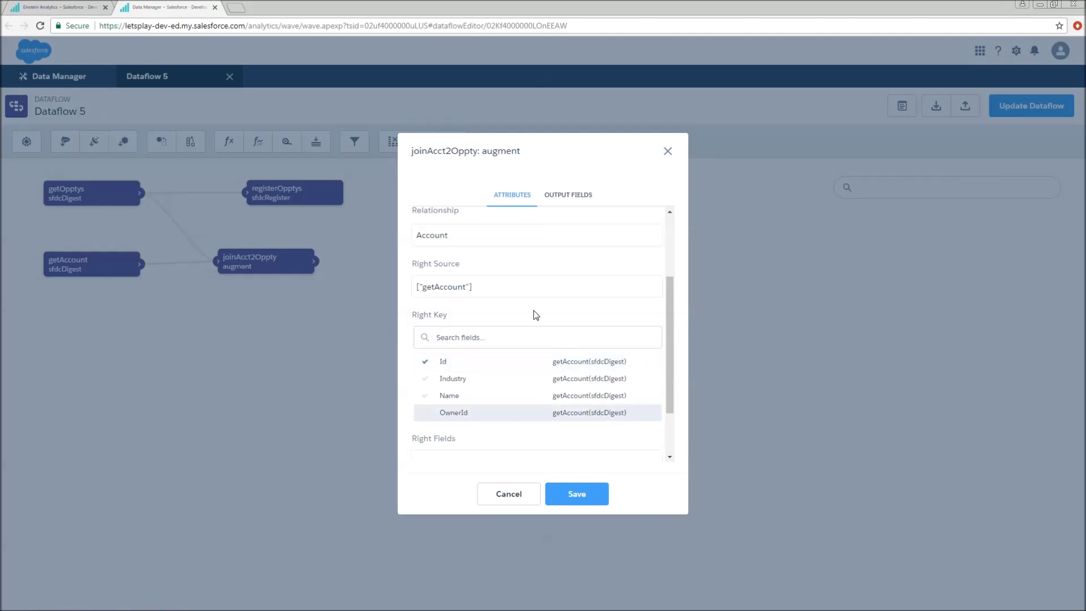
click(520, 342)
key(Tab)
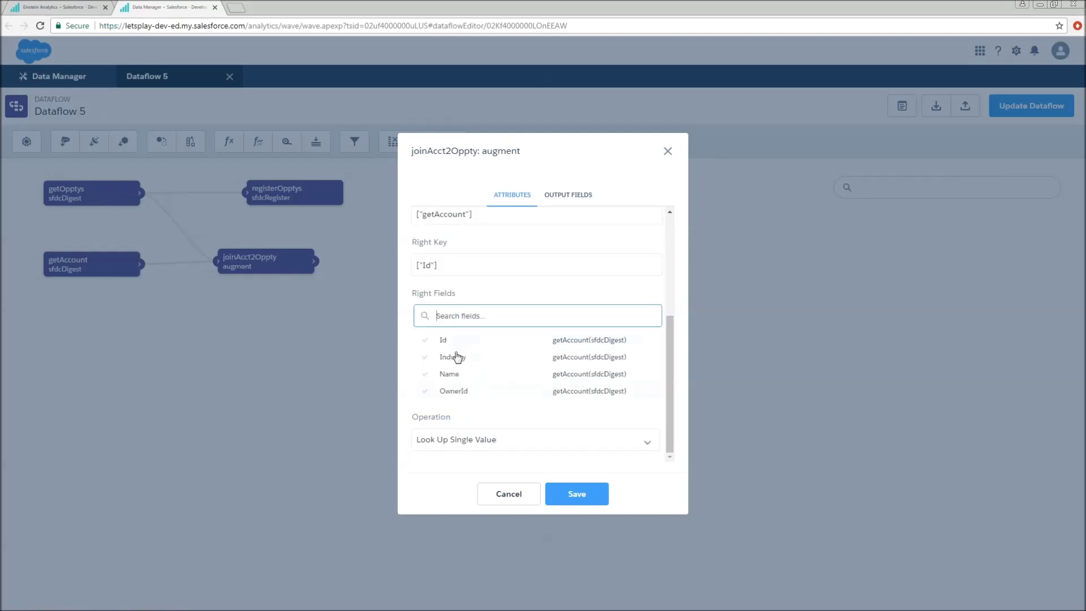
Bring in Industry, Name and OwnerId with Look Up Single Value, then save joinAcct2Oppty.
click(456, 361)
click(447, 374)
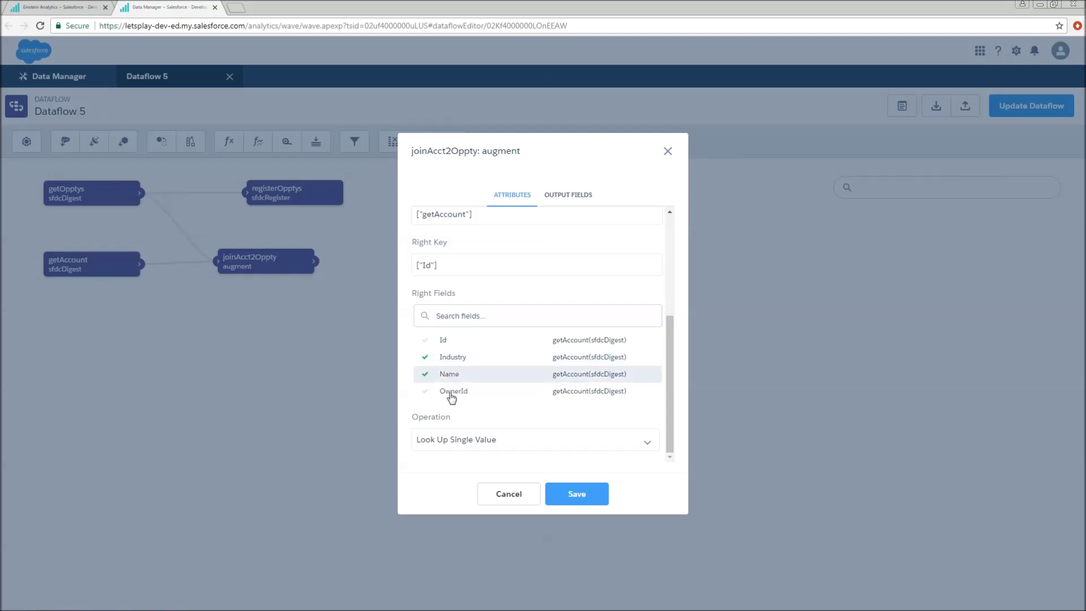
click(452, 396)
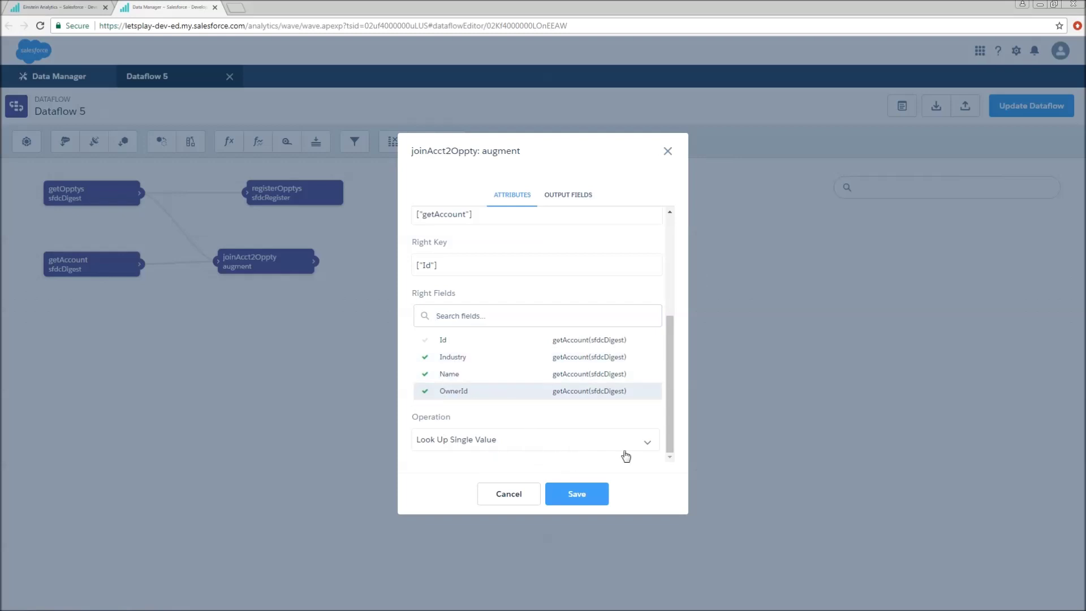
click(500, 442)
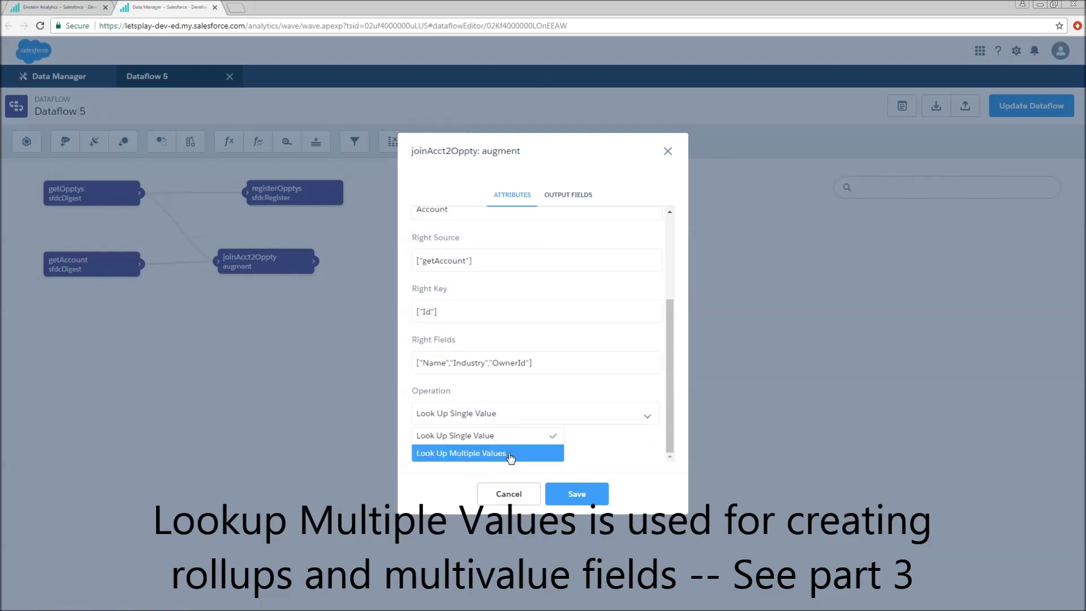
click(566, 416)
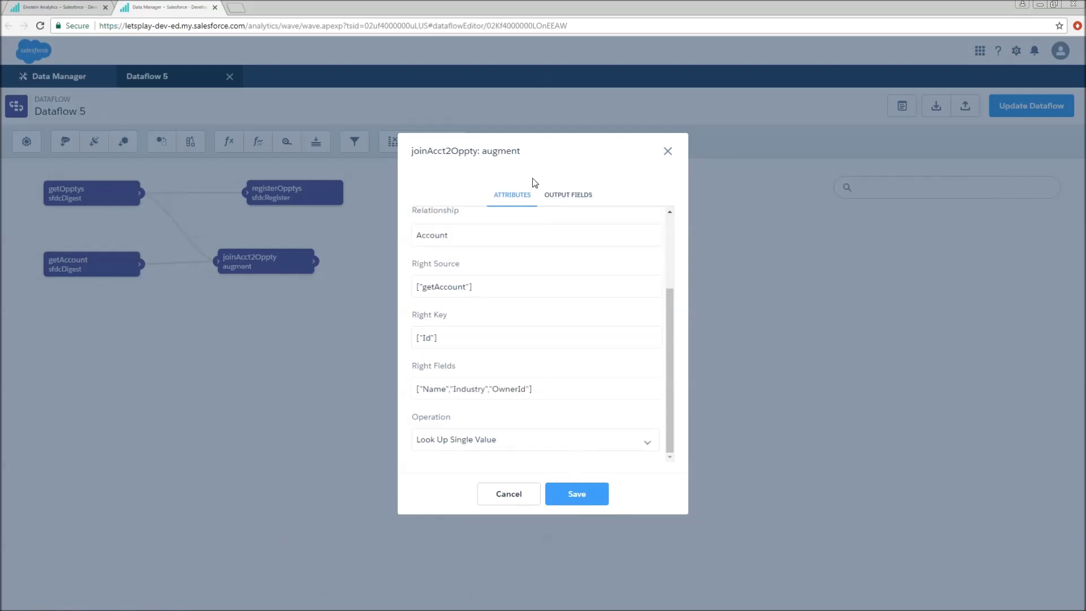
click(559, 195)
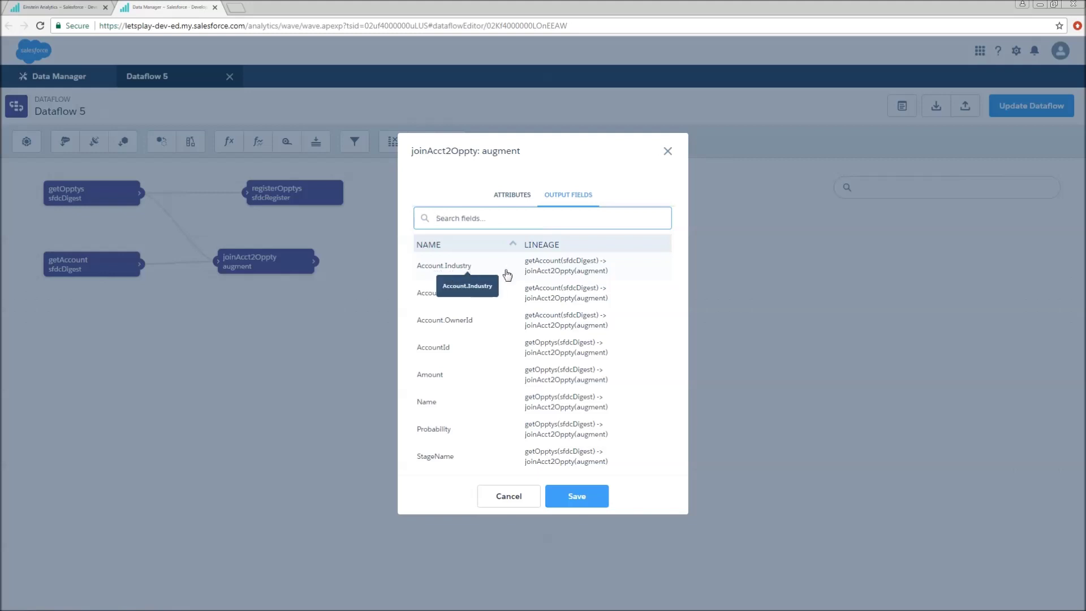
click(573, 495)
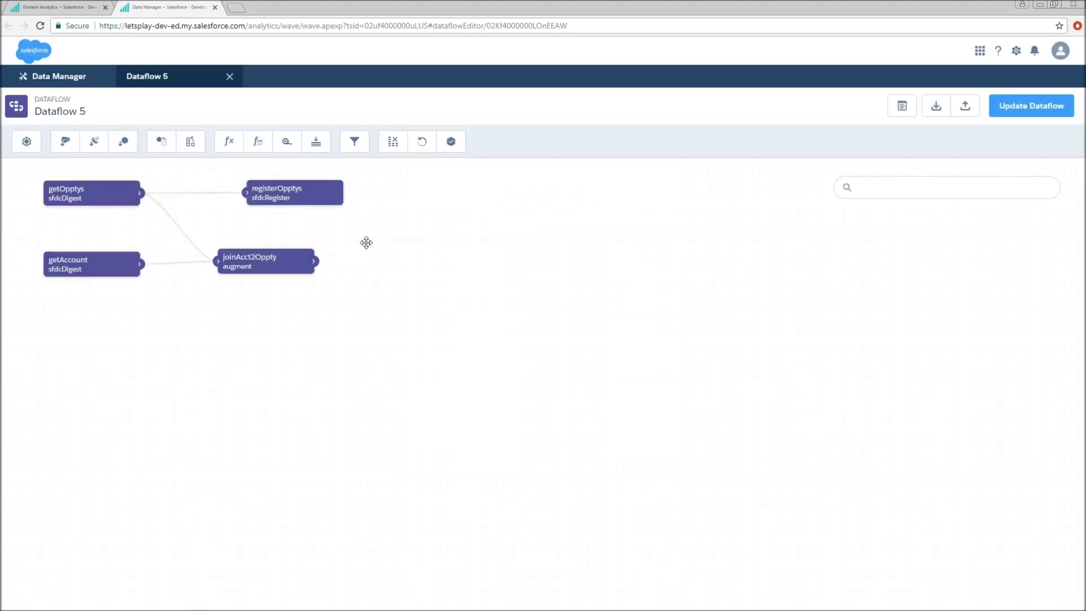
Set registerOpptys' source node to joinAcct2Oppty and place it right of the augment node.
drag(273, 263, 293, 266)
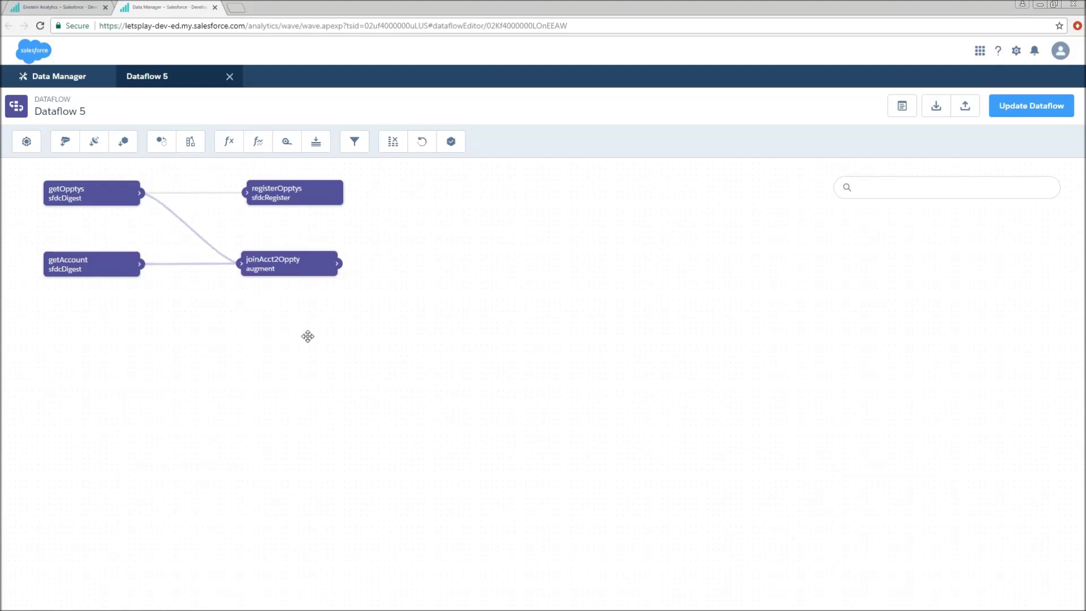
mouse_move(281, 202)
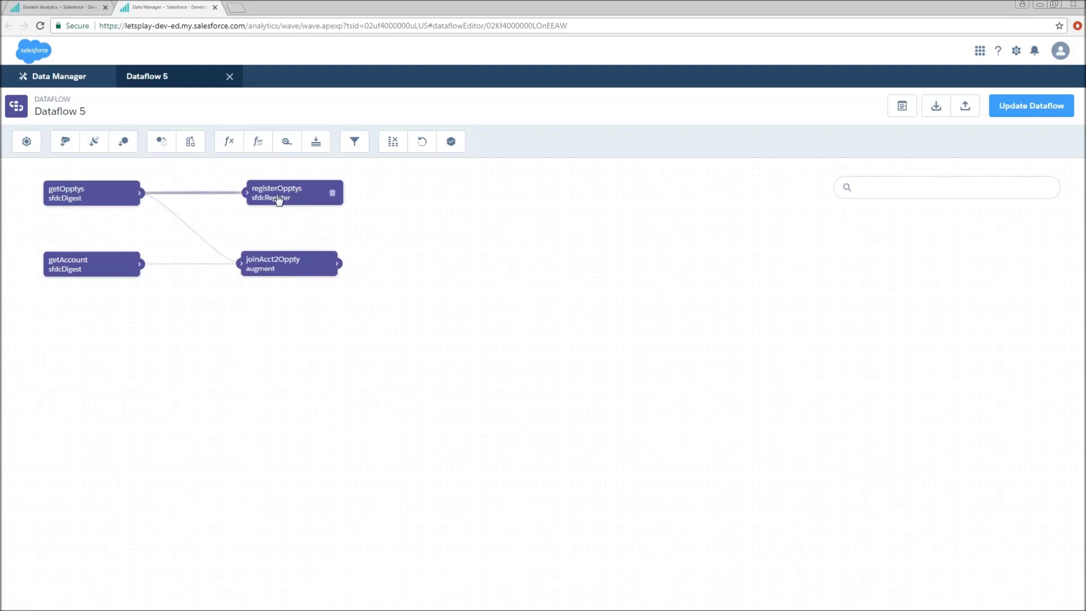
mouse_move(98, 202)
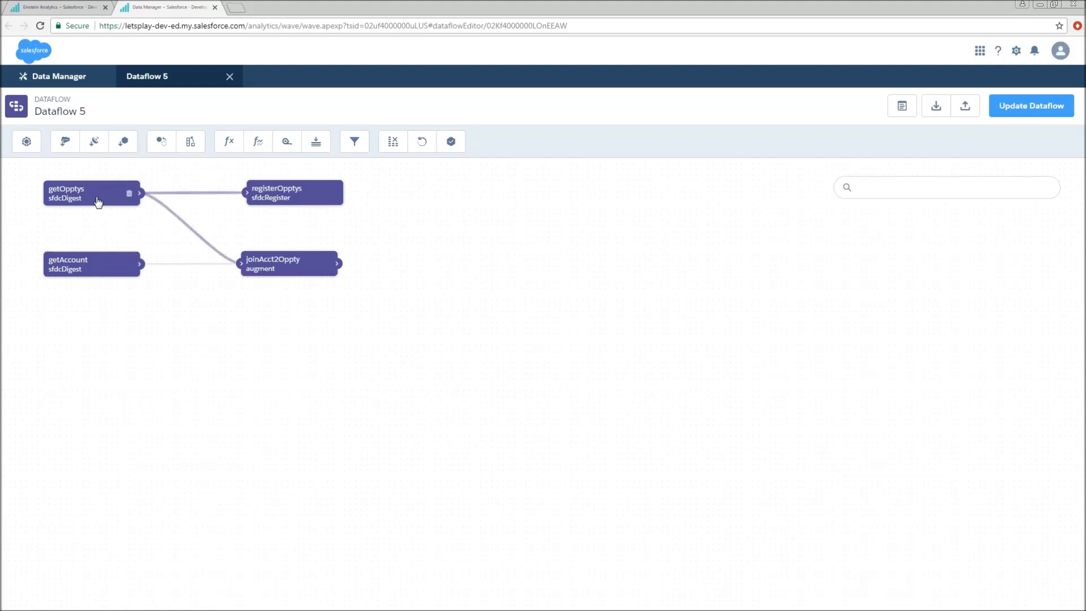
mouse_move(284, 274)
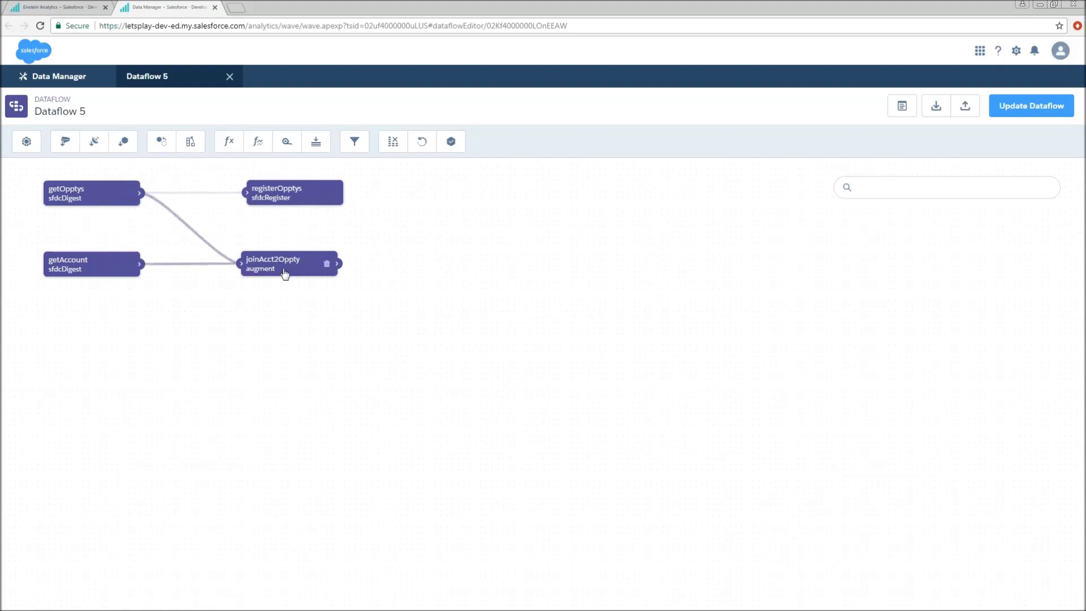
click(284, 191)
click(471, 250)
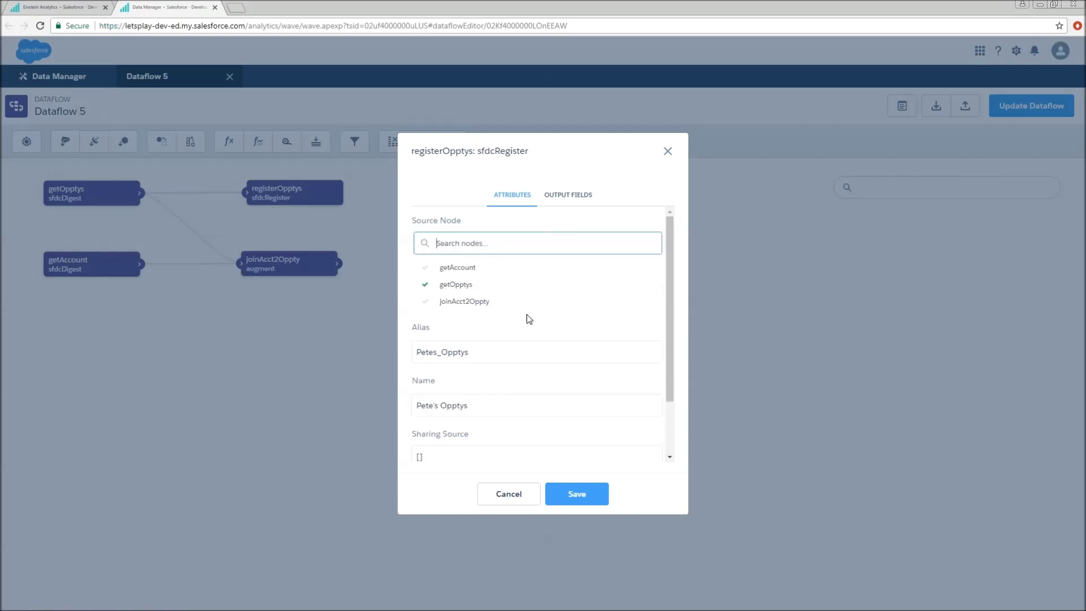
click(465, 303)
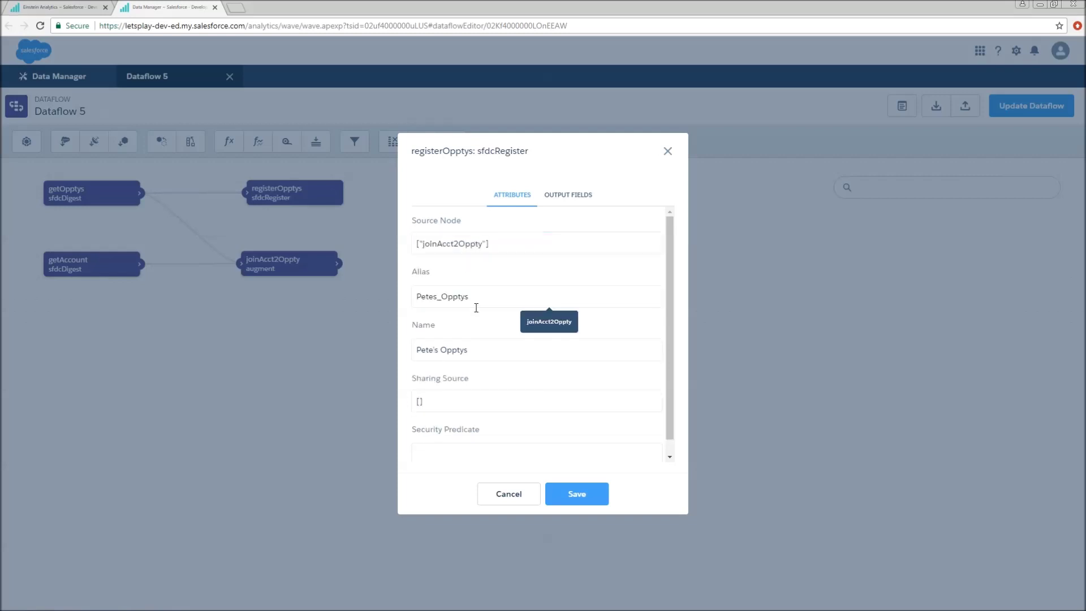
click(577, 495)
drag(294, 194, 467, 260)
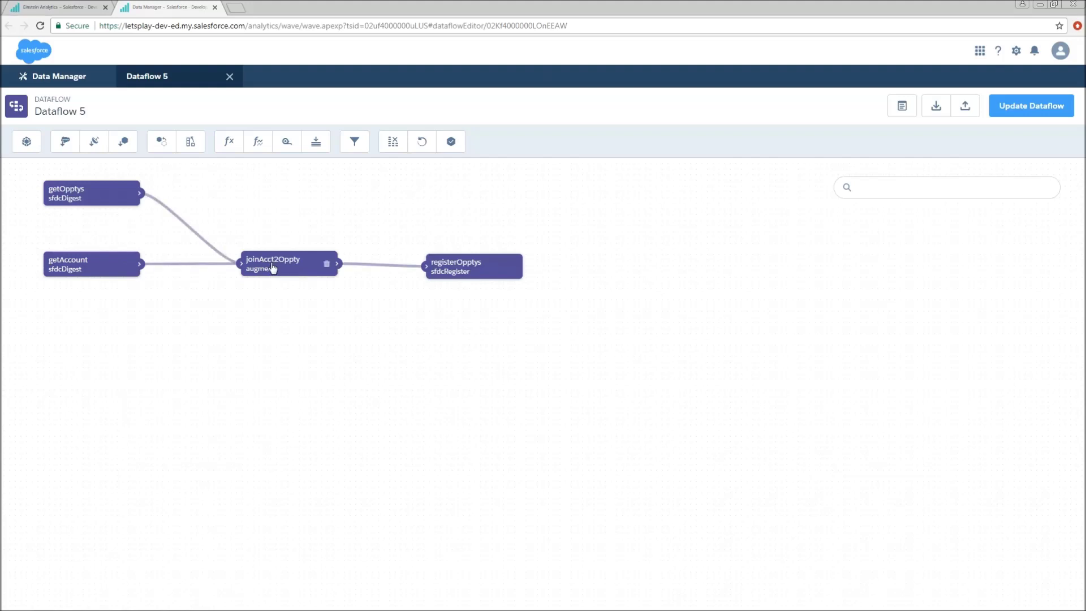
drag(461, 272, 463, 269)
Update Dataflow 5, confirm the overwrite, and start it from Dataflows & Recipes.
click(1046, 108)
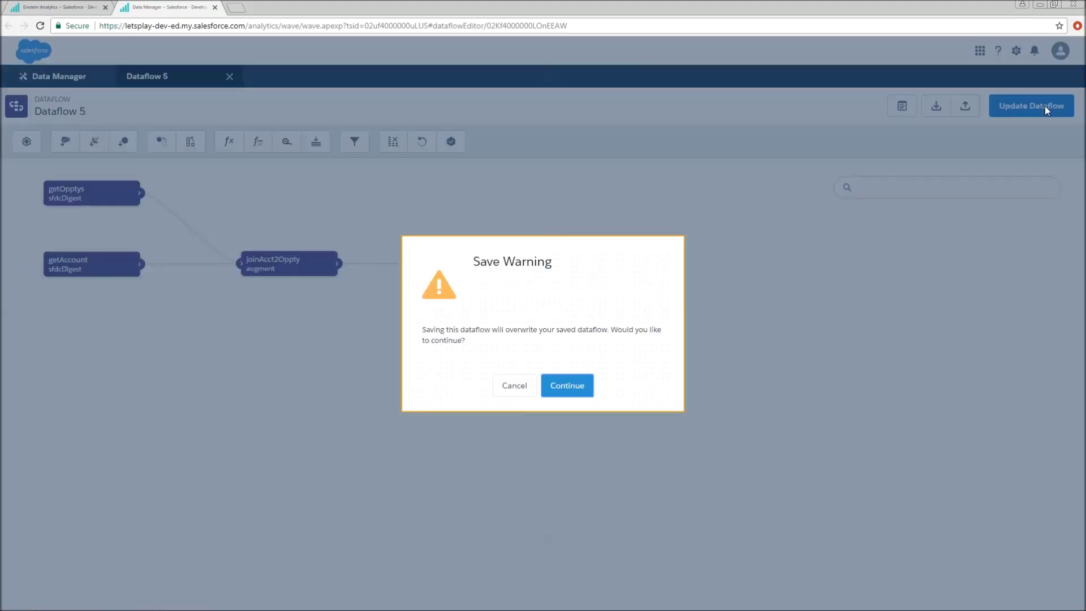
click(567, 386)
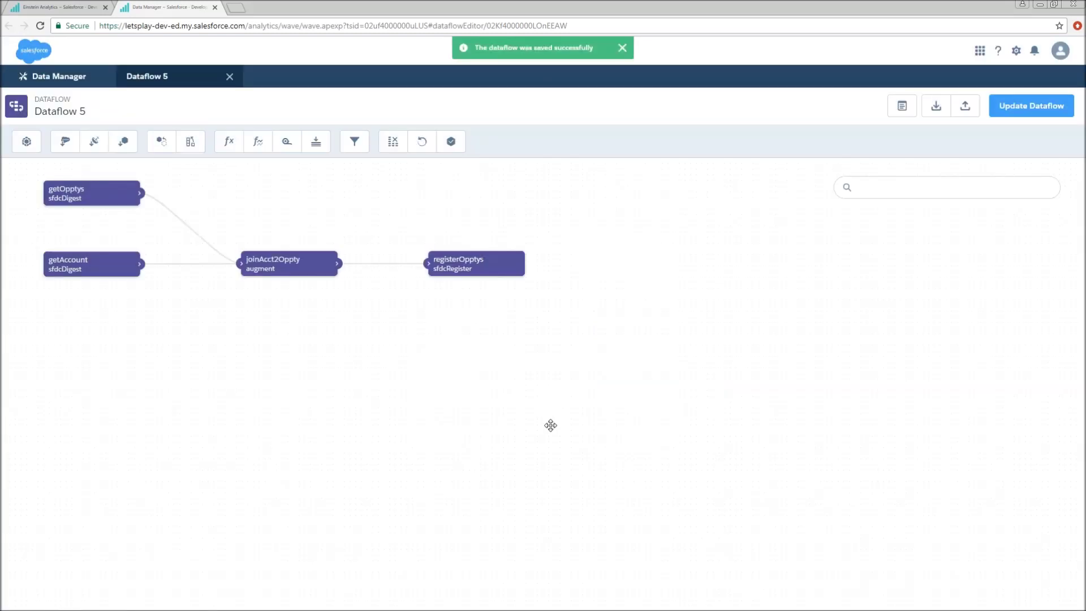
click(30, 75)
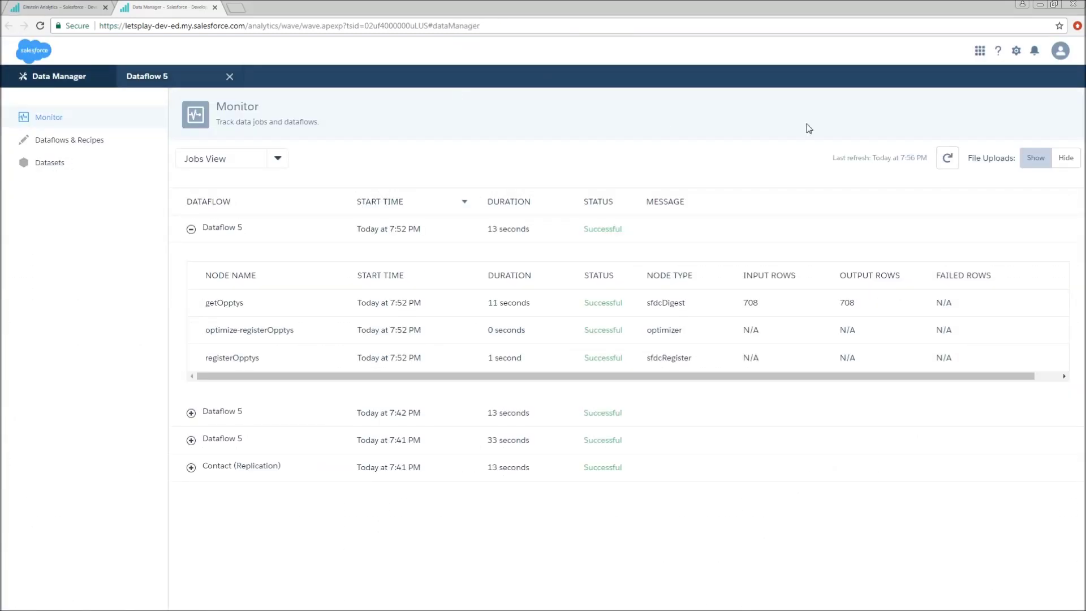
click(50, 139)
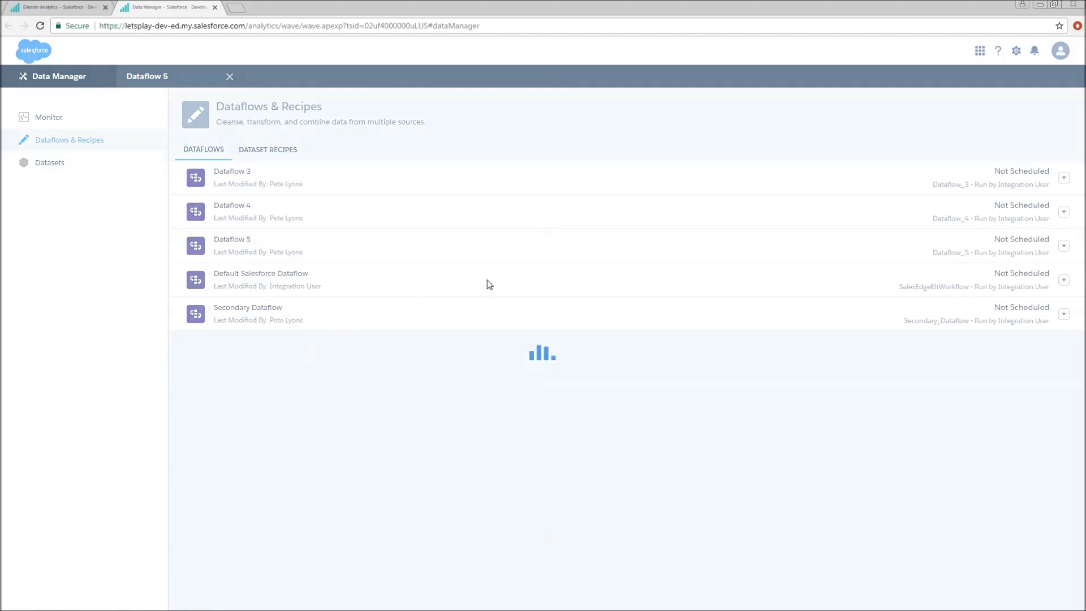
click(1064, 247)
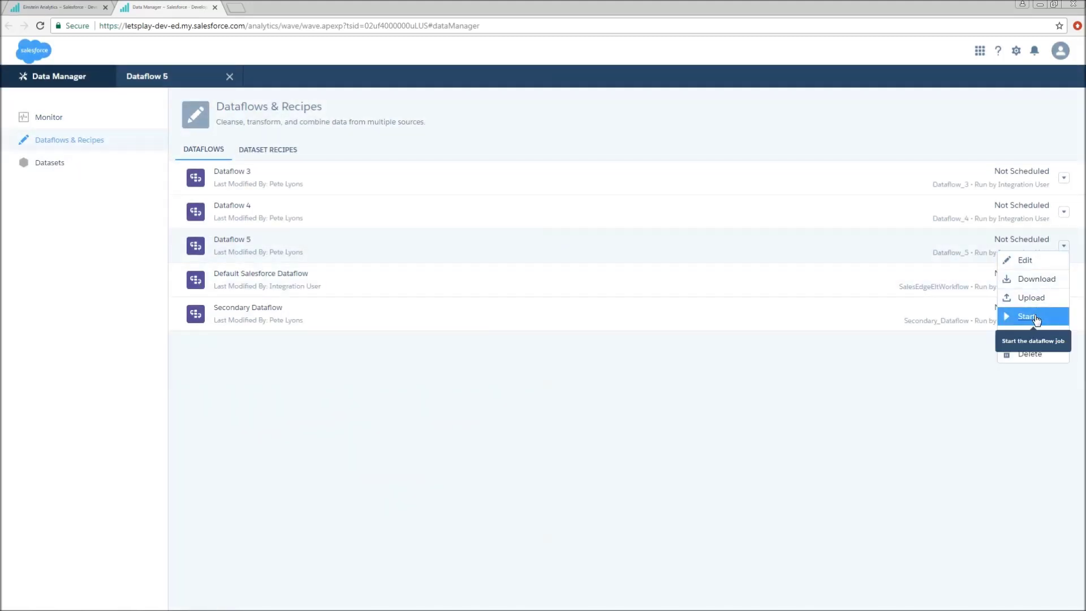
click(1027, 316)
click(49, 117)
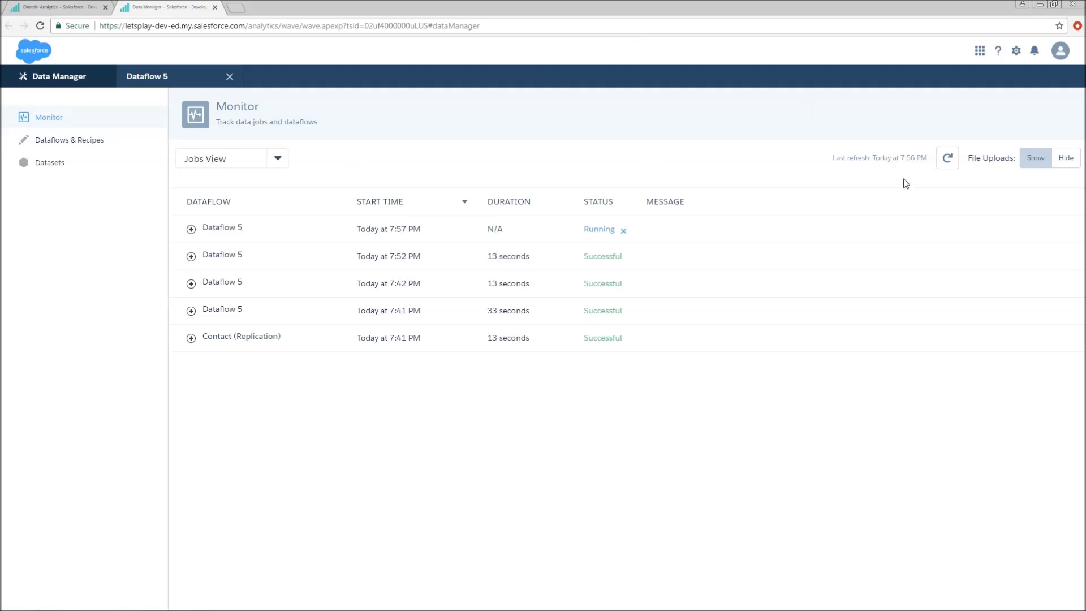
Refresh Monitor and expand the 7:57 PM Dataflow 5 run, showing 708 joined rows.
click(949, 163)
click(191, 229)
scroll(424, 313, down, 1)
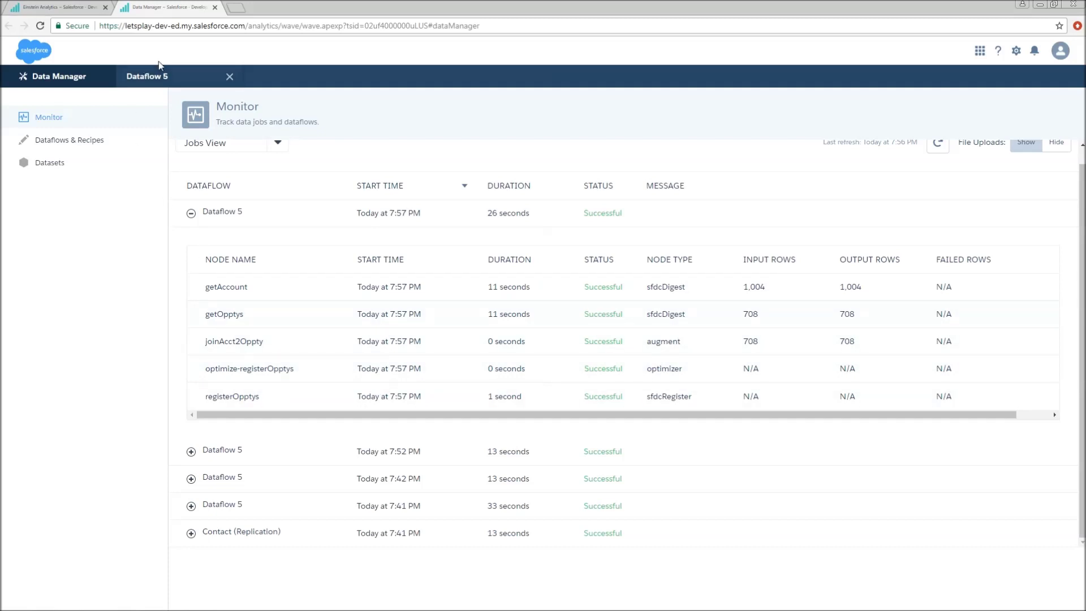
click(51, 6)
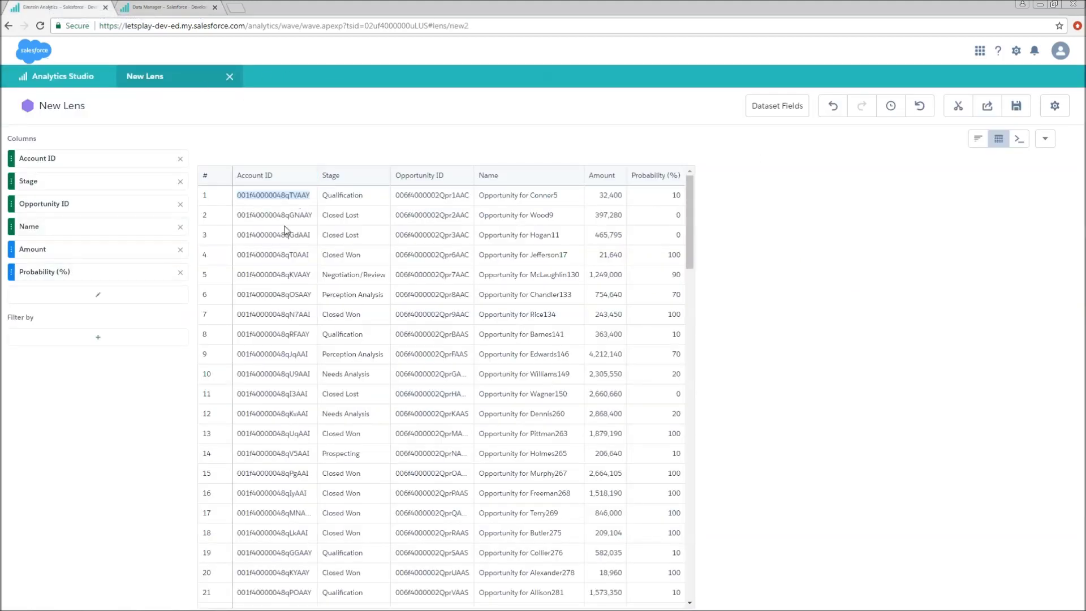
Open the newly registered opportunities dataset as a values table.
click(232, 78)
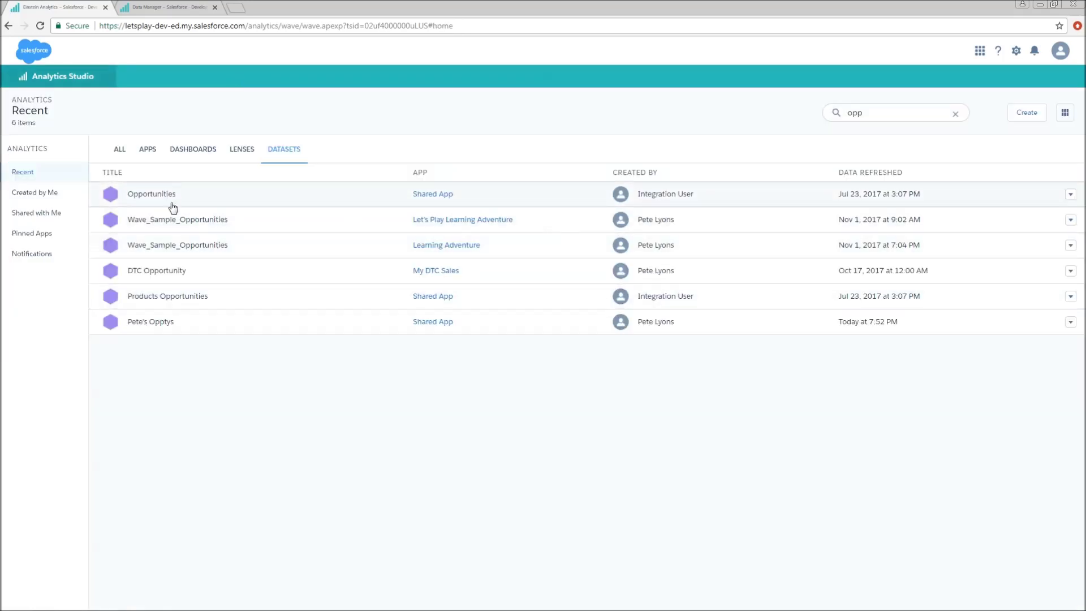
click(173, 324)
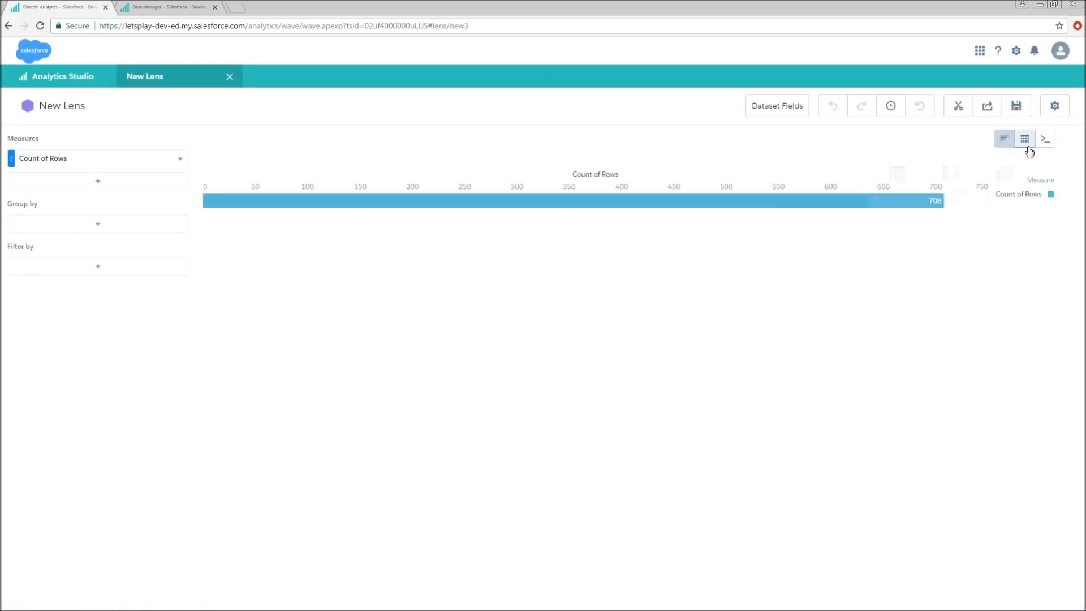
click(1030, 151)
click(897, 173)
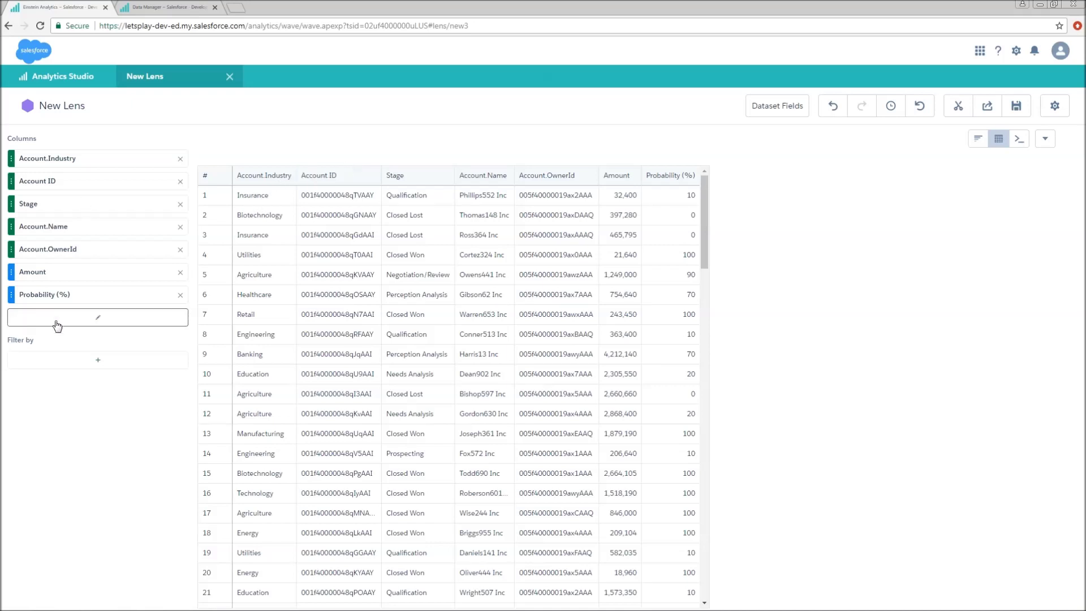
Add the Name column and remove Account ID, leaving the Account.Industry, Account.Name and Account.OwnerId columns.
click(79, 321)
scroll(225, 374, down, 2)
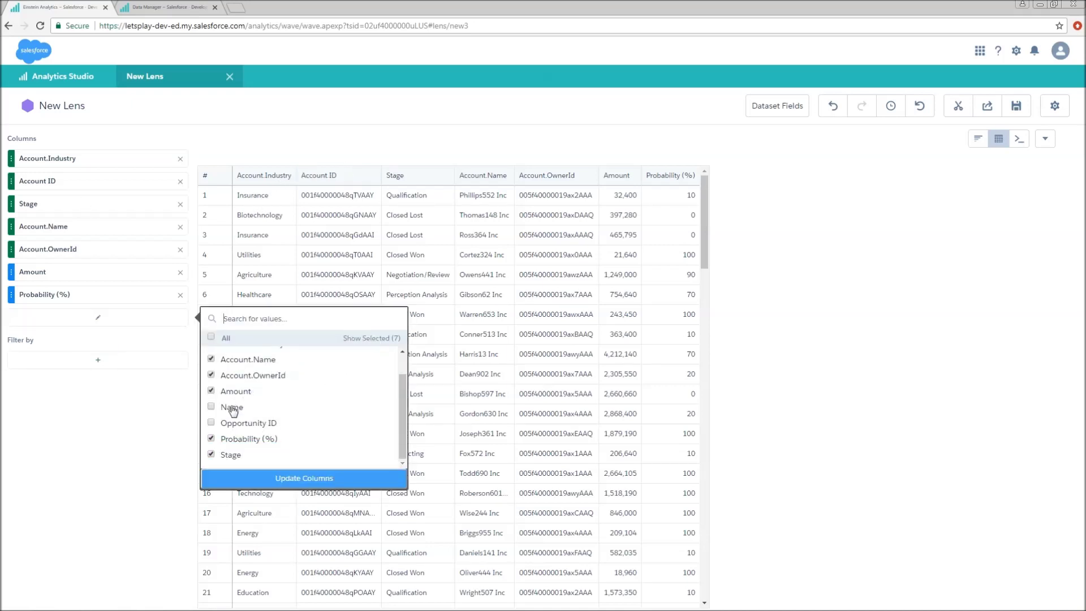
click(273, 477)
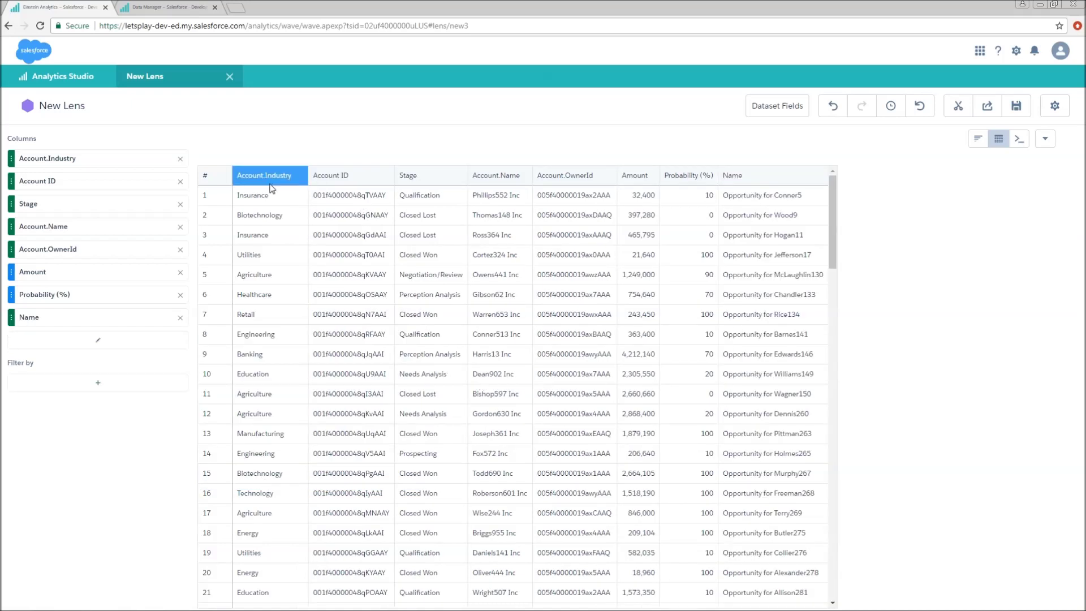
drag(252, 199, 279, 204)
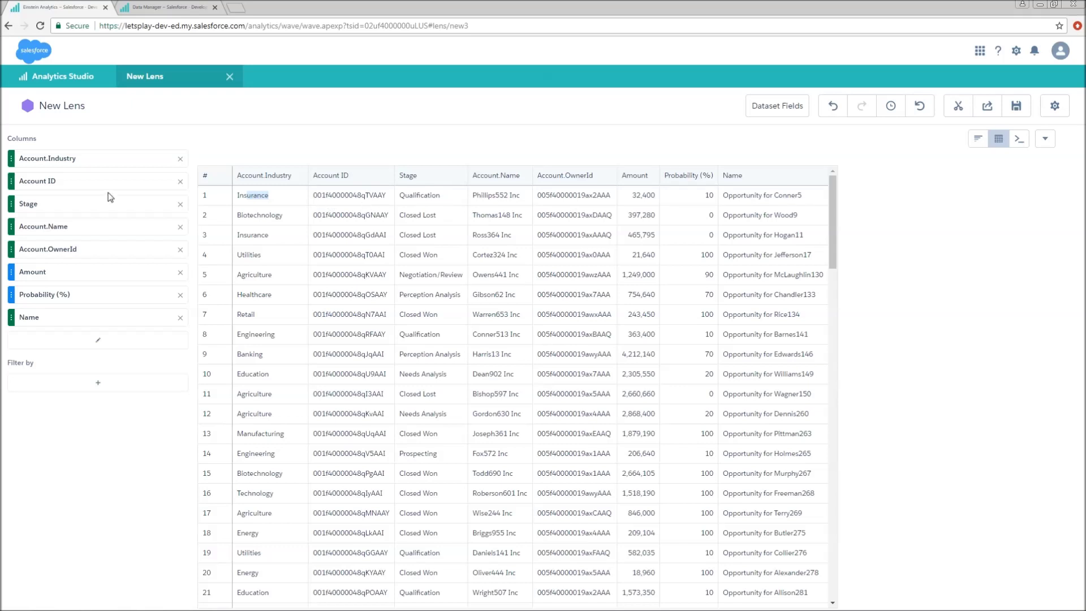
click(180, 181)
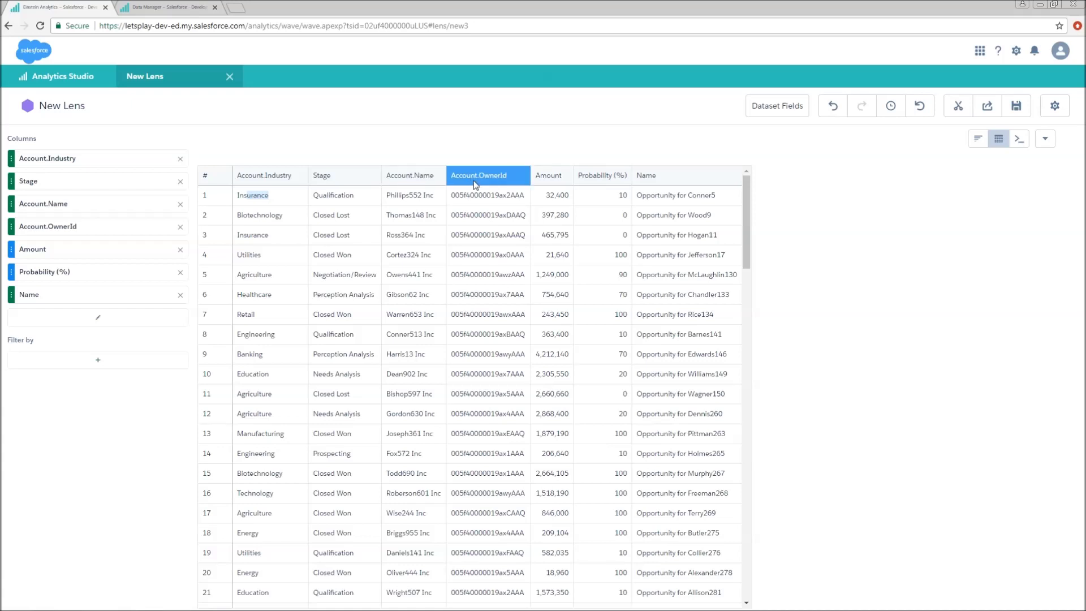
drag(451, 196, 526, 199)
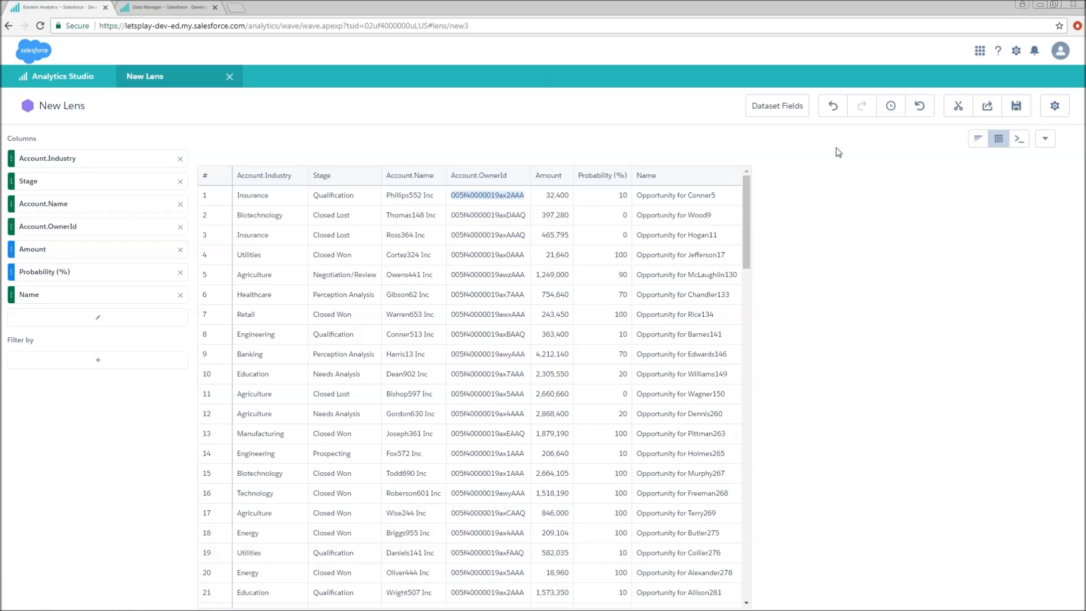
click(973, 146)
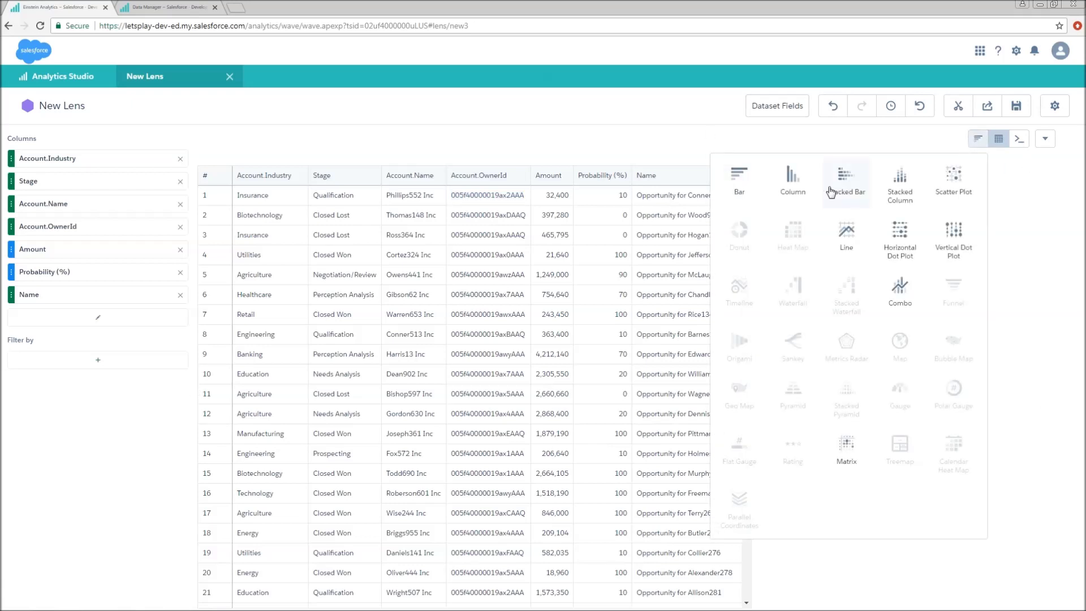
Show a bar chart comparing Count of Rows (708) with Unique of Account ID (496).
click(745, 192)
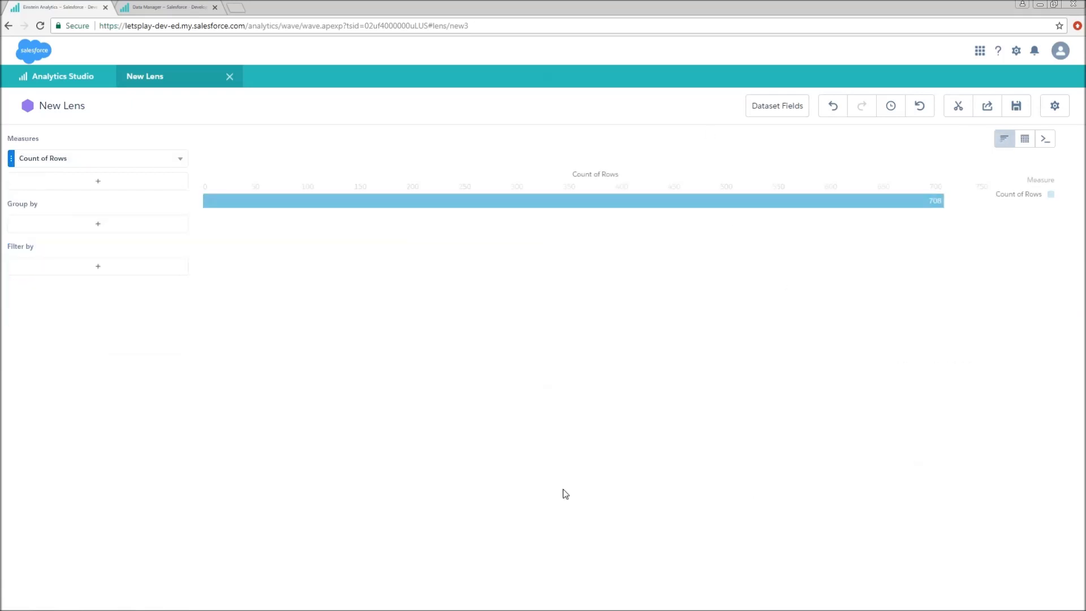
click(181, 161)
click(95, 188)
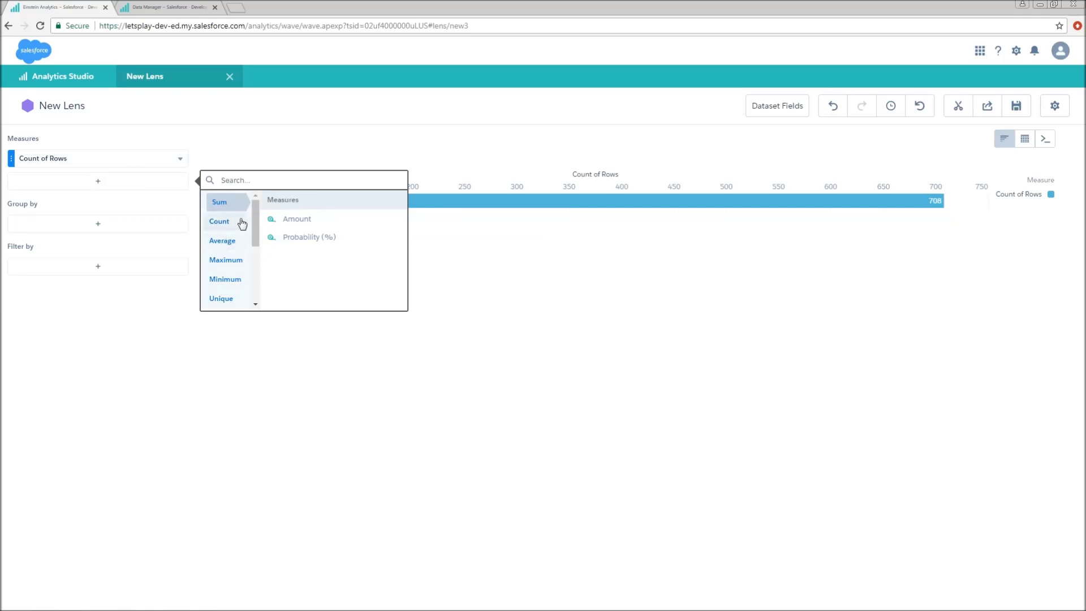
mouse_move(221, 300)
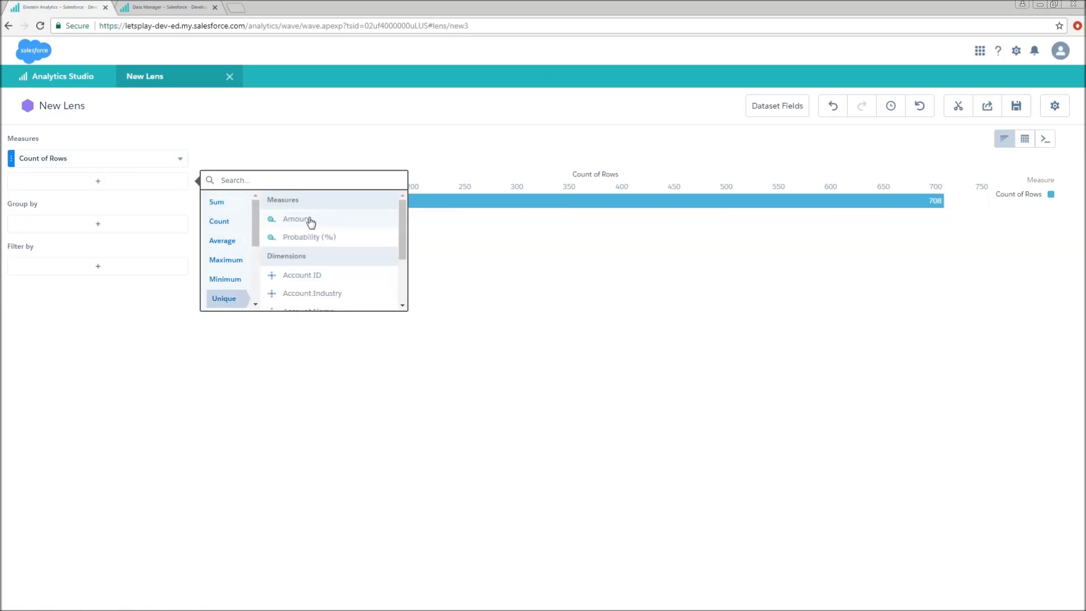
click(322, 276)
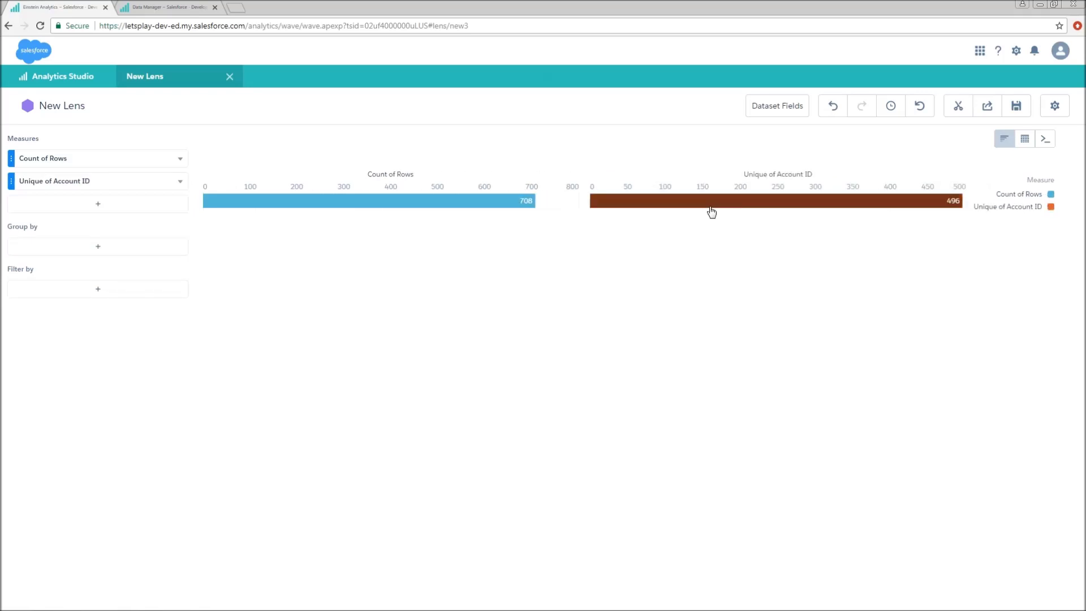
mouse_move(792, 204)
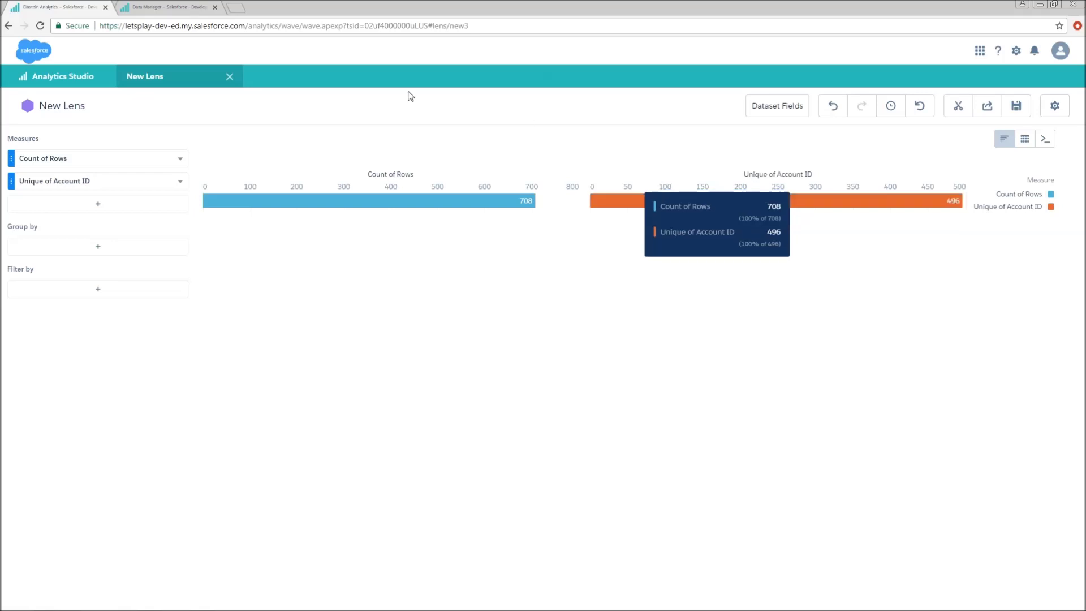
click(165, 8)
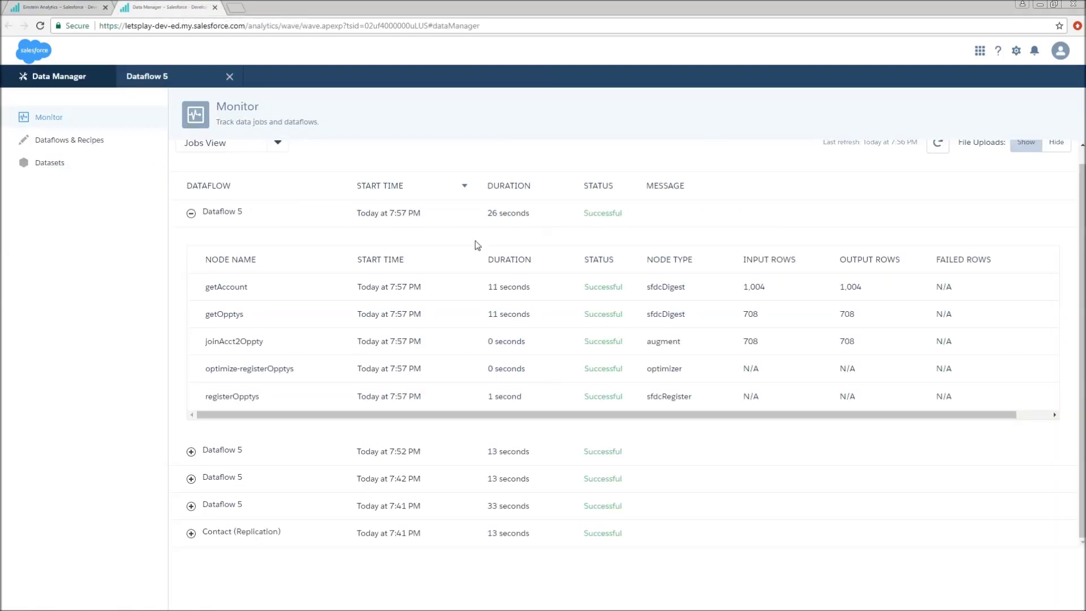
double_click(852, 287)
click(69, 4)
mouse_move(632, 206)
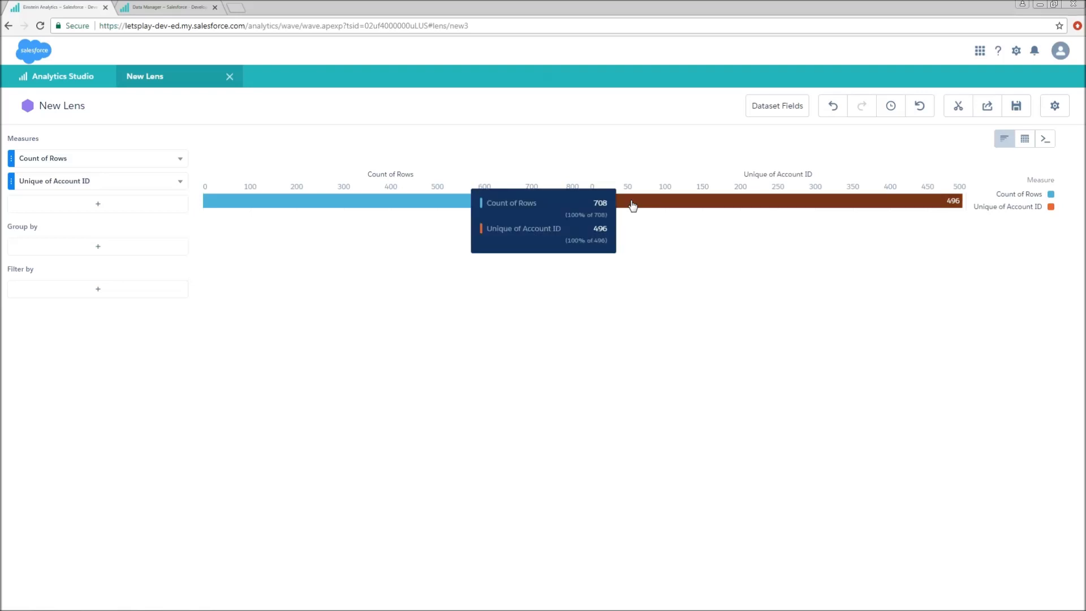